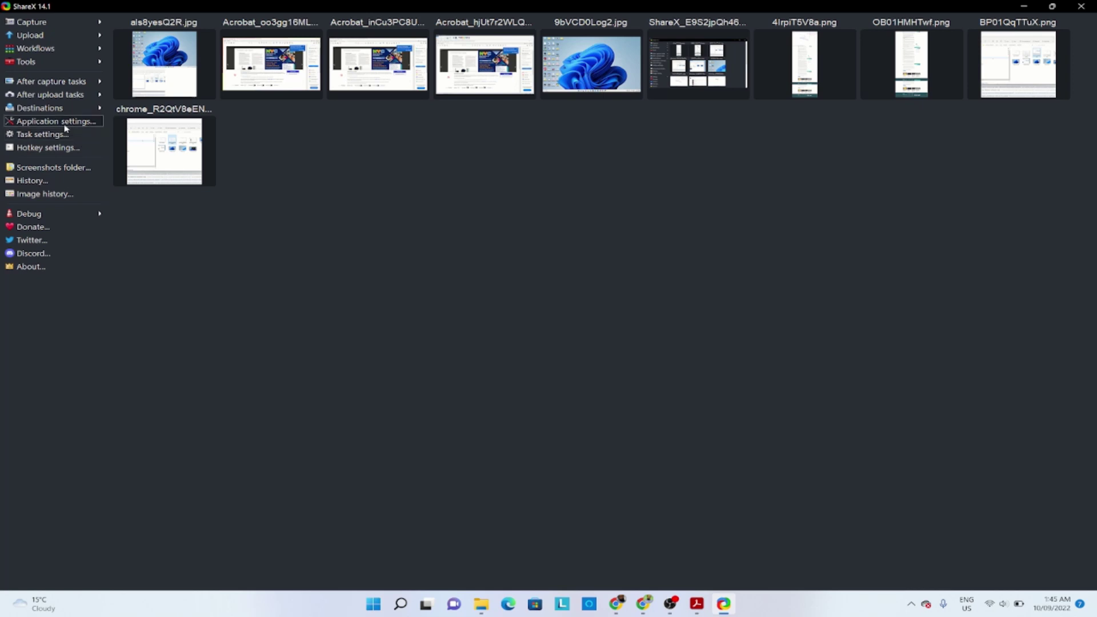
Review the custom screenshots folder path in the application settings, browse for a folder, and cancel the selection.
click(65, 122)
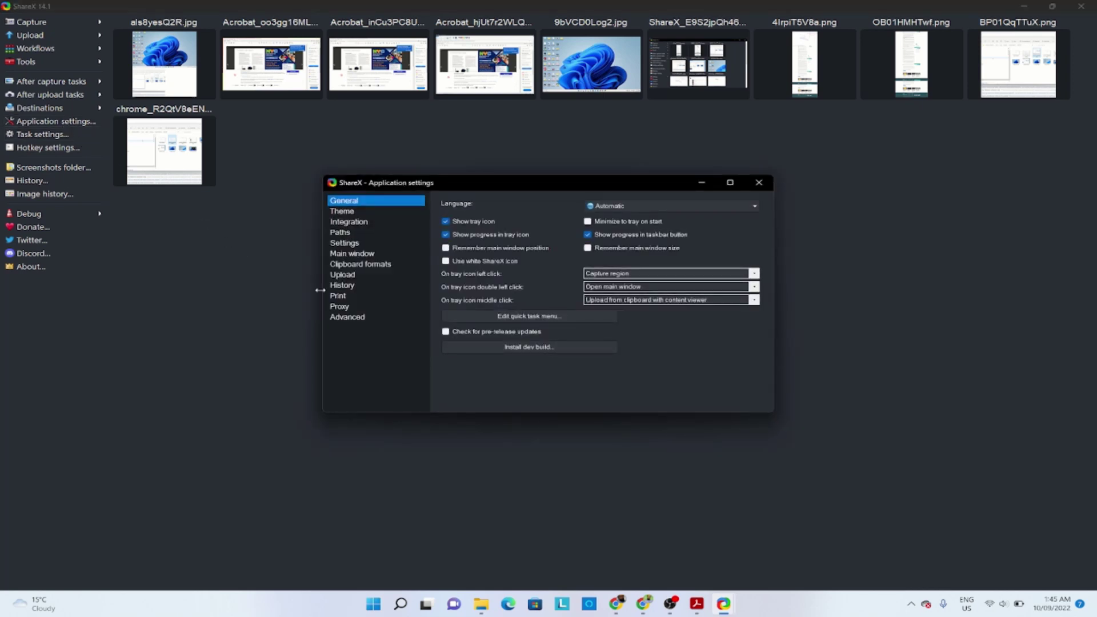
click(343, 234)
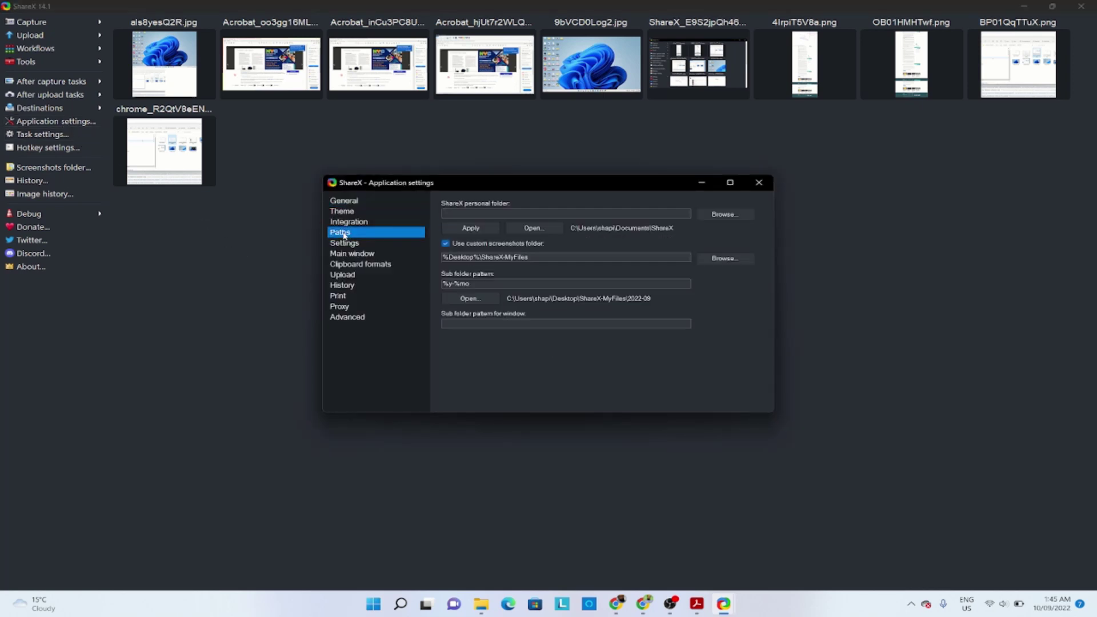
click(728, 260)
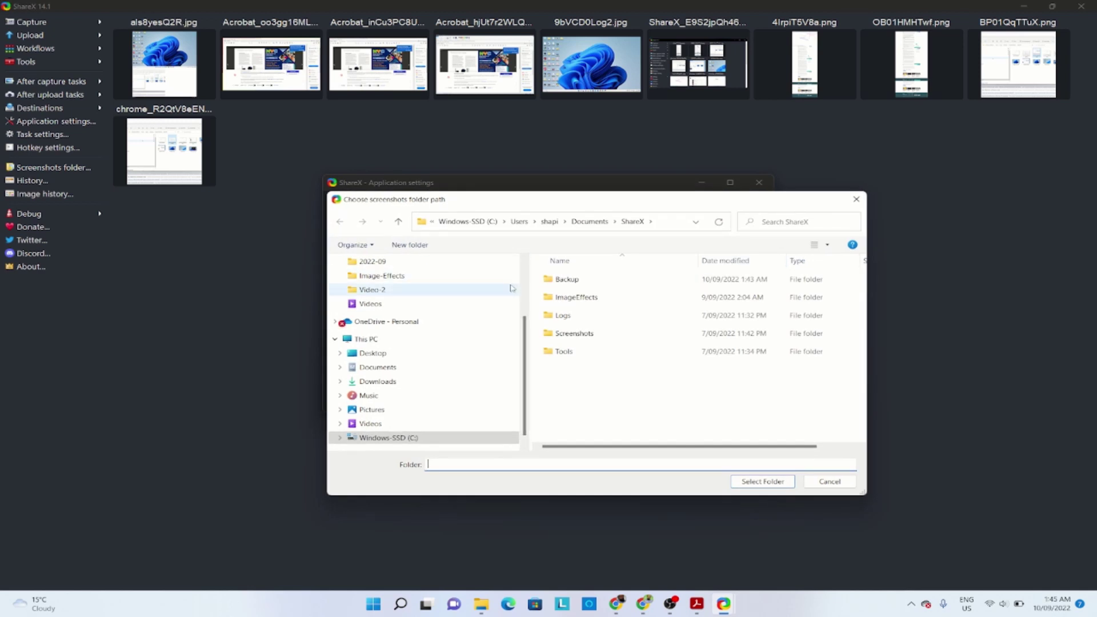
key(Escape)
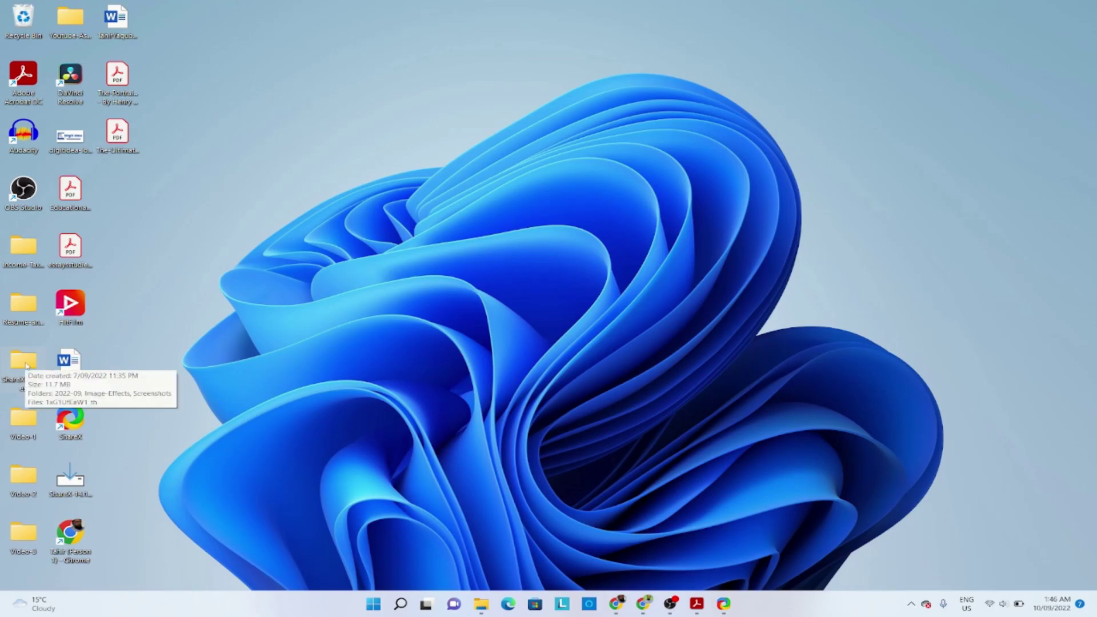
Examine the saved captures in the 2022-09 subfolder of the desktop folder ShareX-MyFiles, and return to ShareX.
double_click(26, 366)
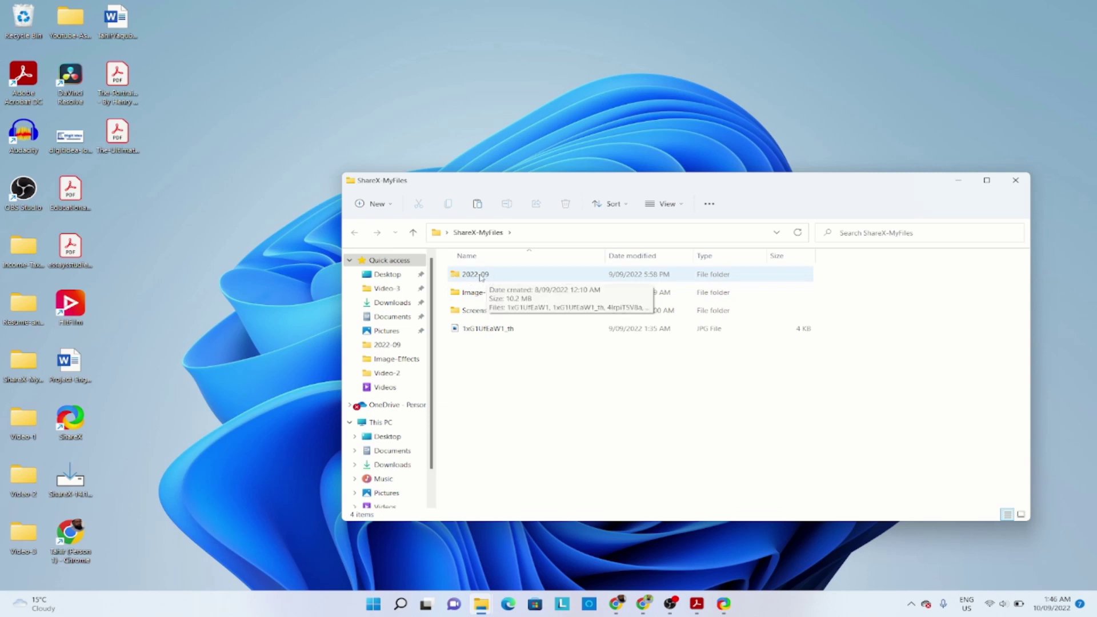
double_click(475, 275)
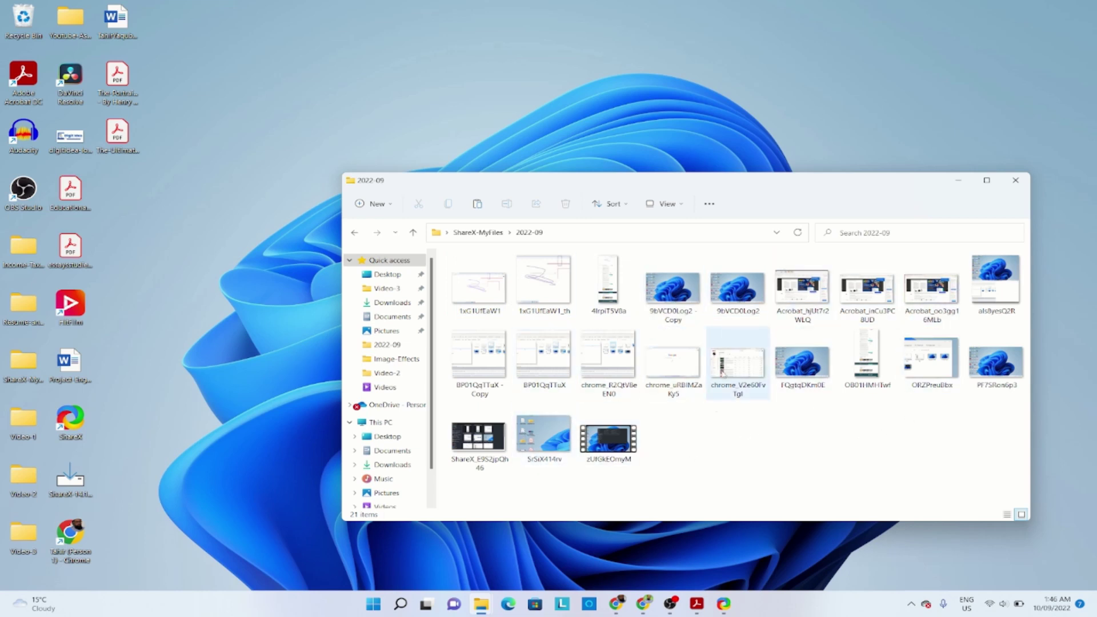
click(959, 180)
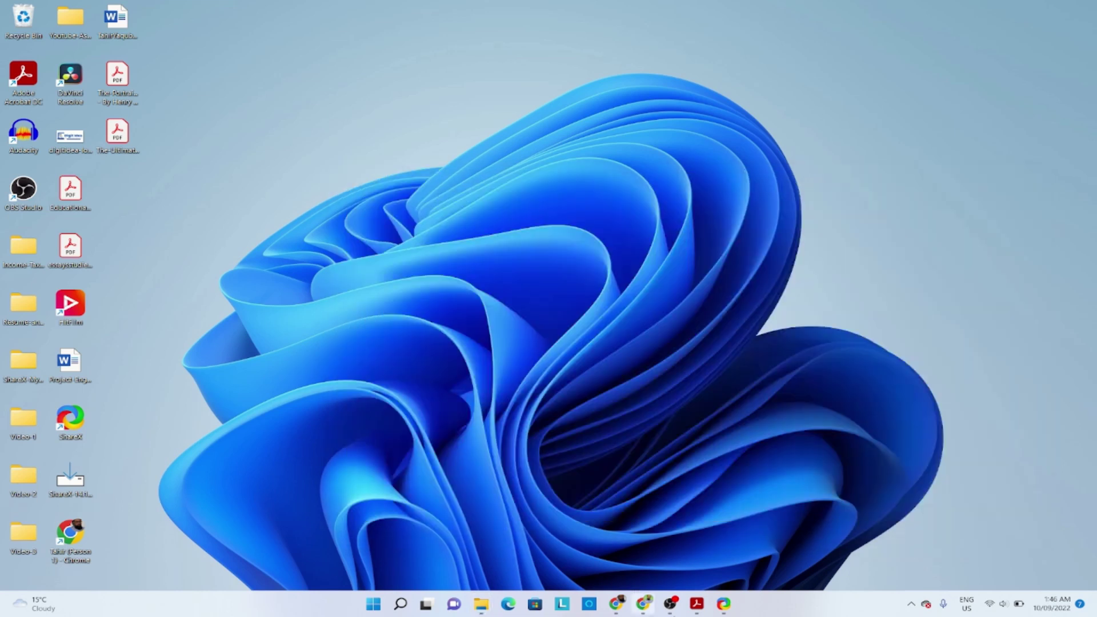
click(724, 604)
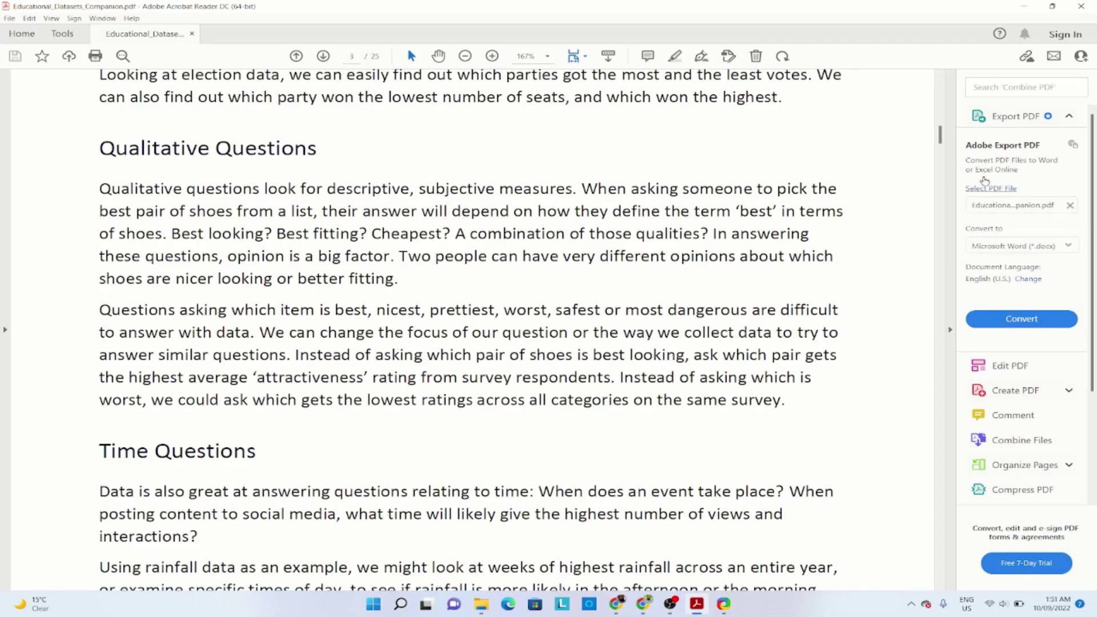
Start a ShareX screen recording of the entire Acrobat Reader window with the PDF showing page 4.
scroll(945, 108, up, 10)
scroll(945, 108, up, 6)
scroll(940, 109, down, 7)
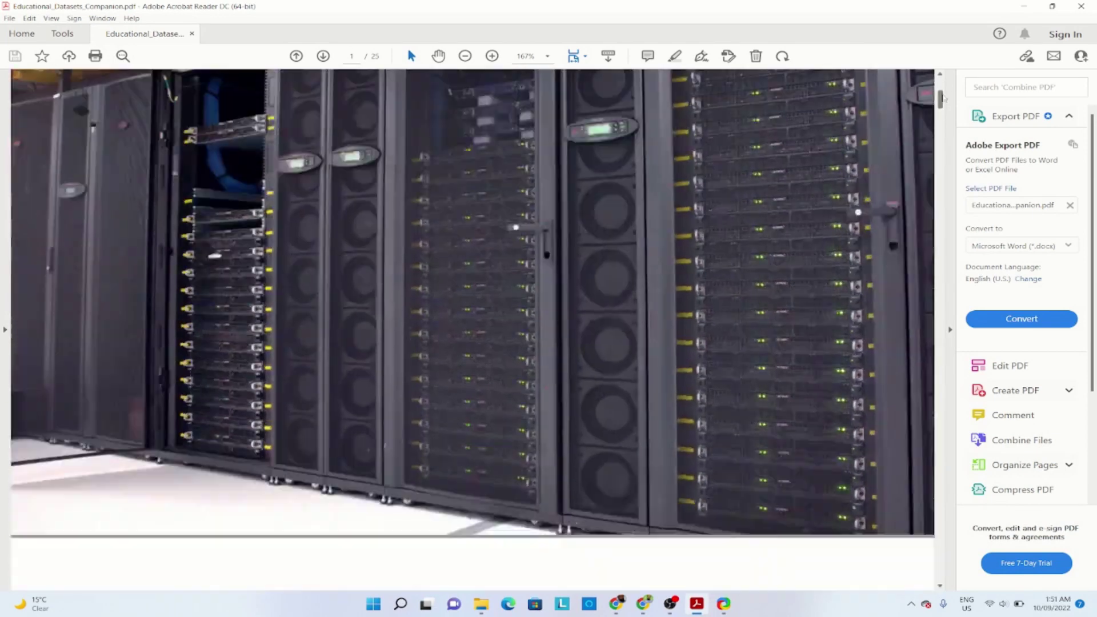
drag(940, 109, 940, 157)
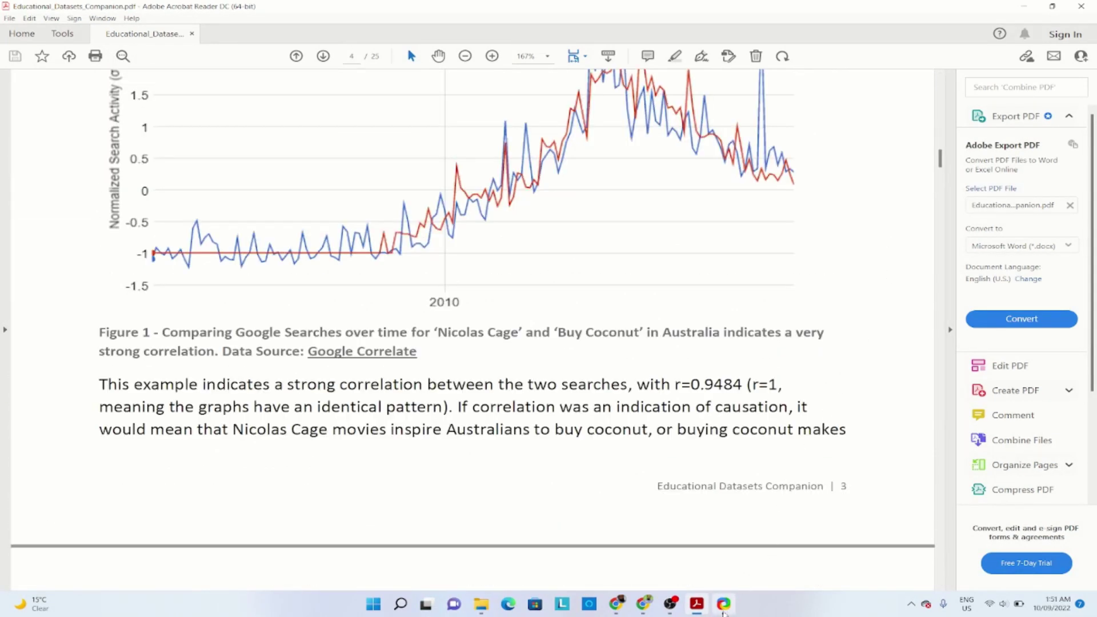
click(724, 611)
mouse_move(400, 180)
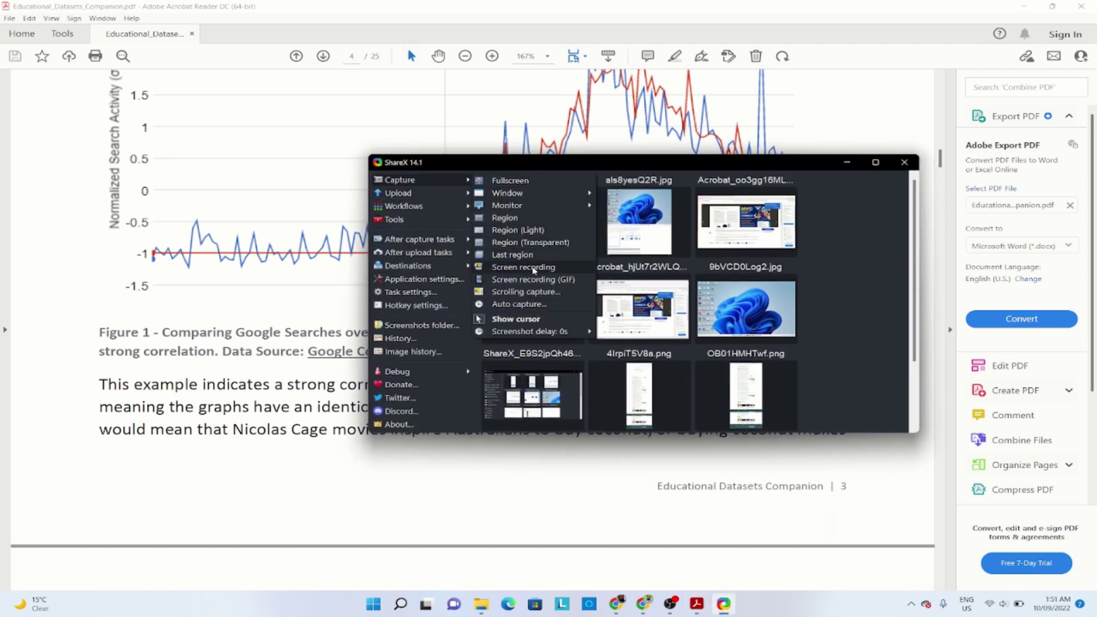
click(533, 270)
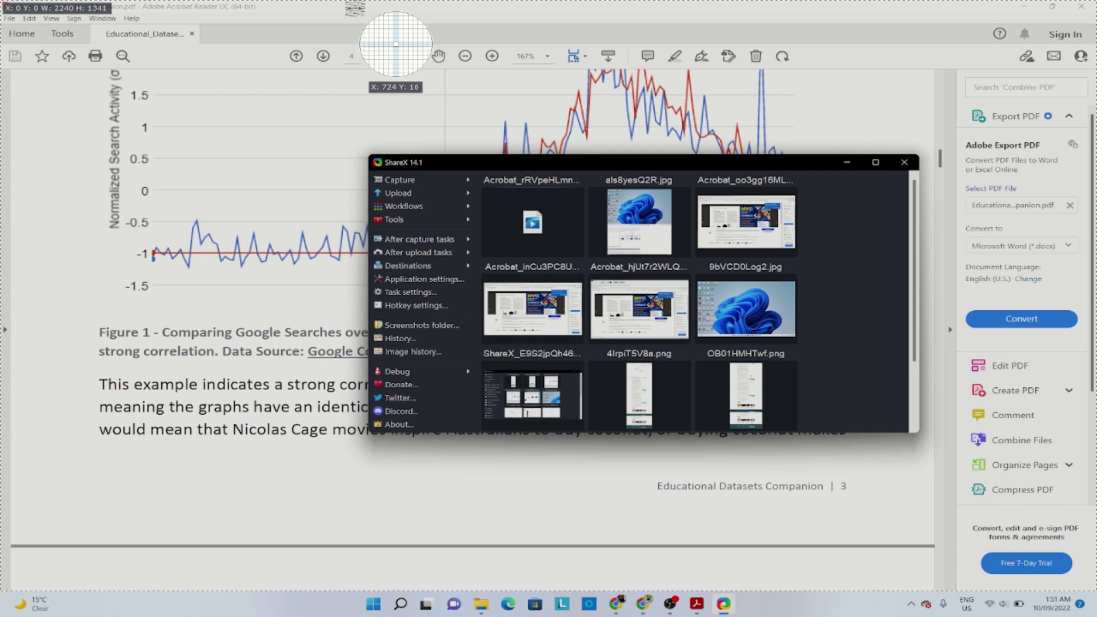
click(355, 9)
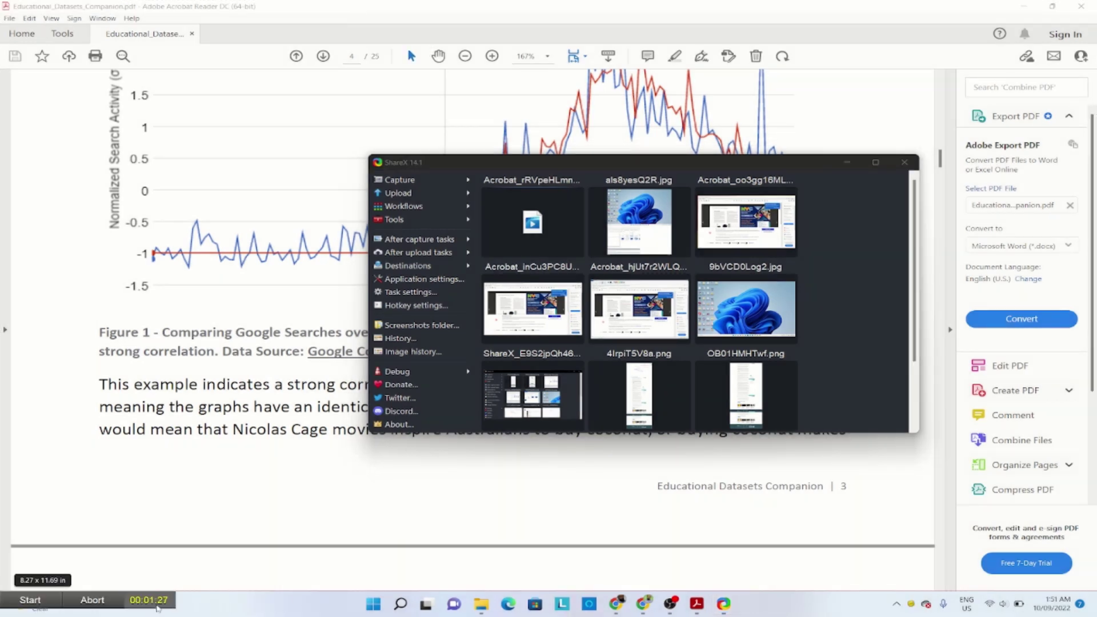
Minimize ShareX, record moving through the PDF from page 4 to page 6, and stop the recording.
click(848, 166)
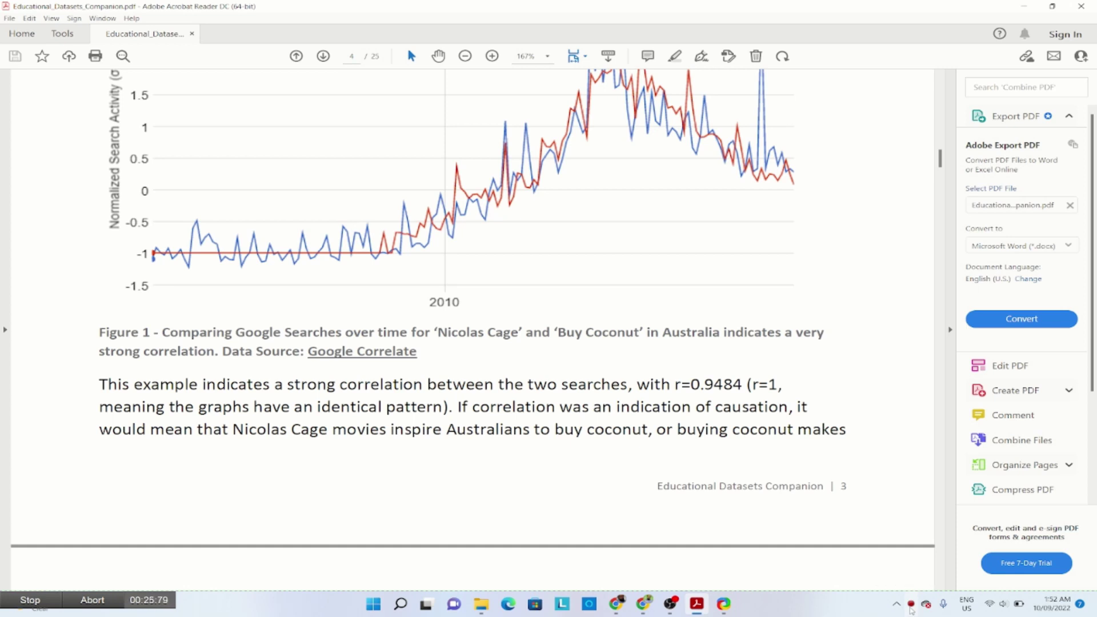
drag(940, 162, 940, 188)
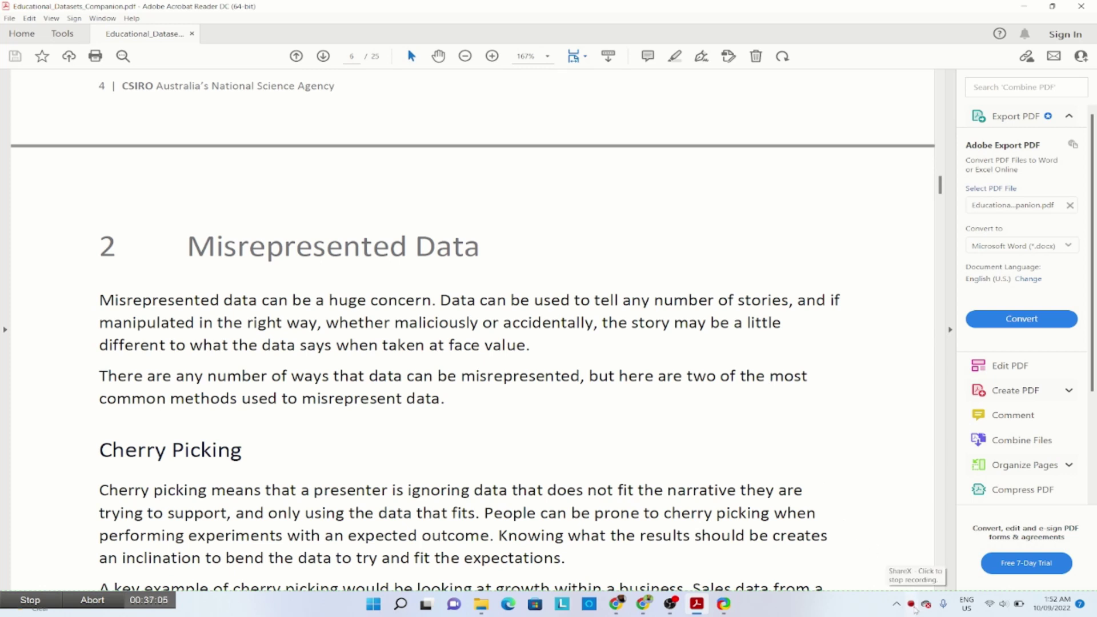
click(913, 606)
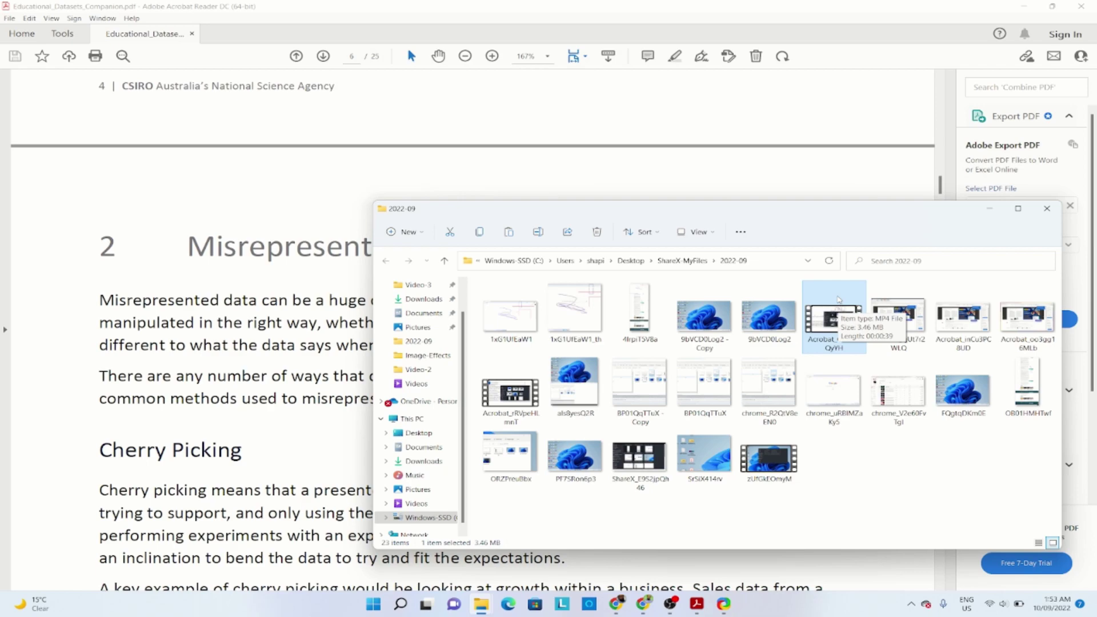
Play the new MP4 recording from the 2022-09 folder, skip through it to check it, and minimize the player.
double_click(839, 300)
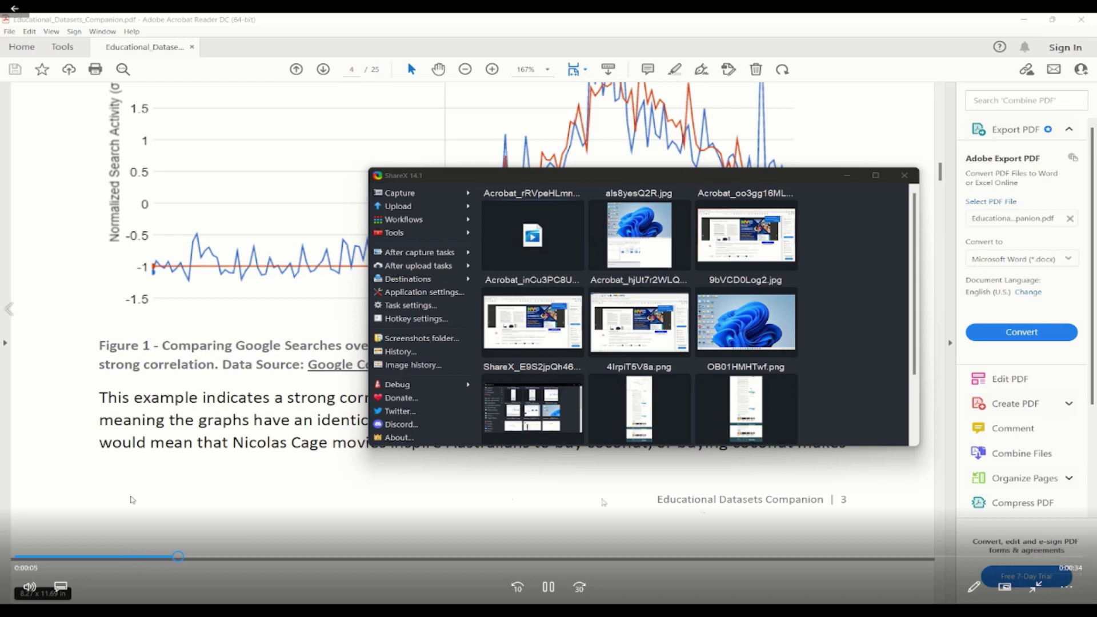
key(Right)
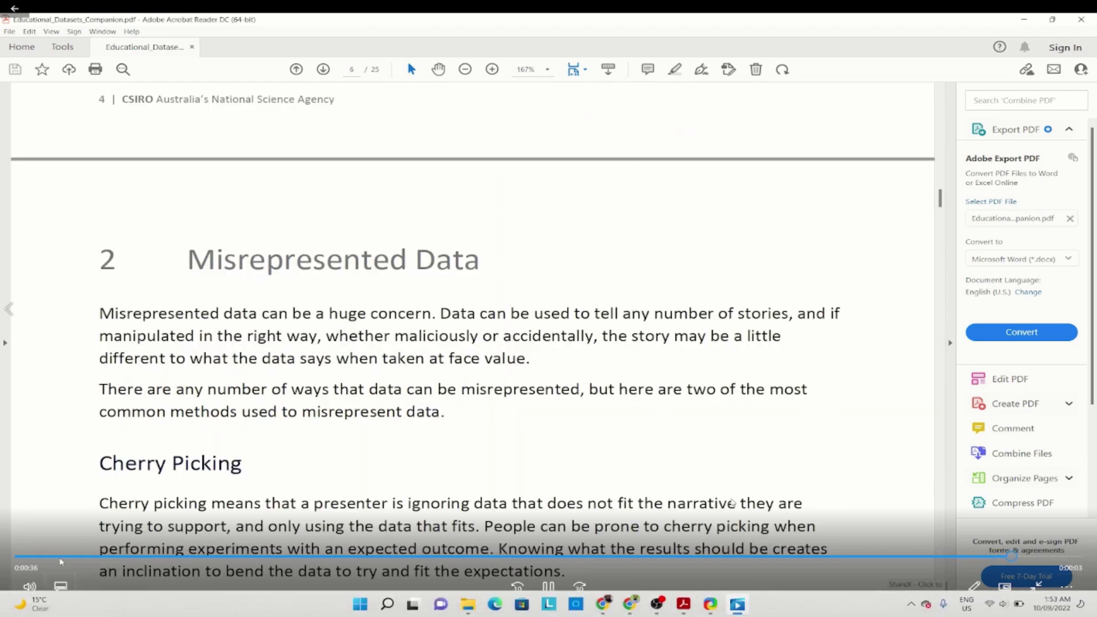
click(55, 558)
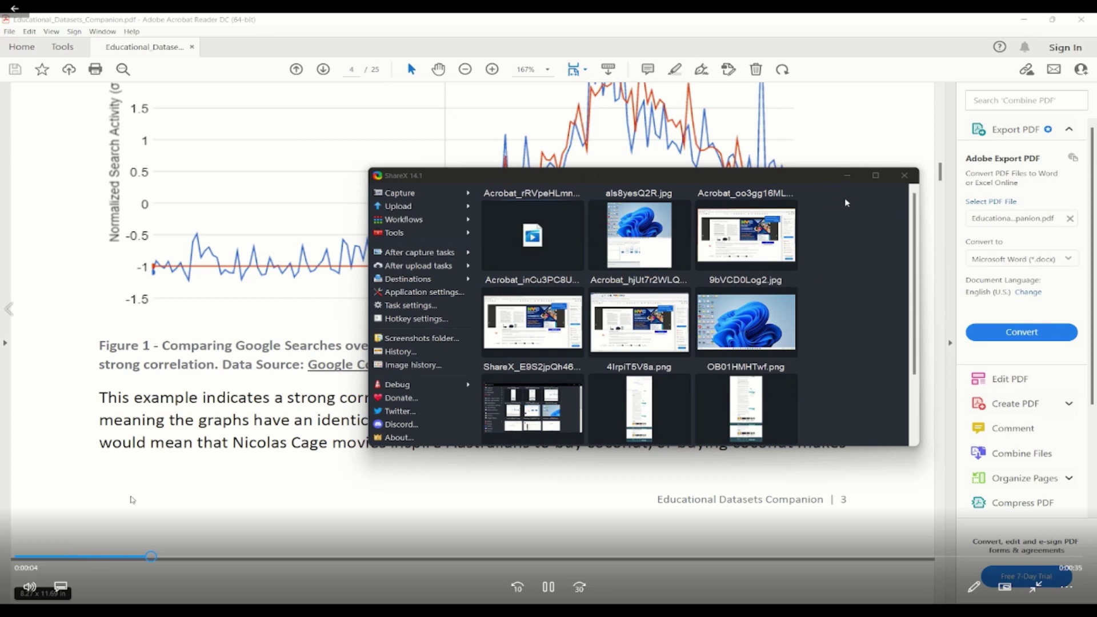
click(1078, 558)
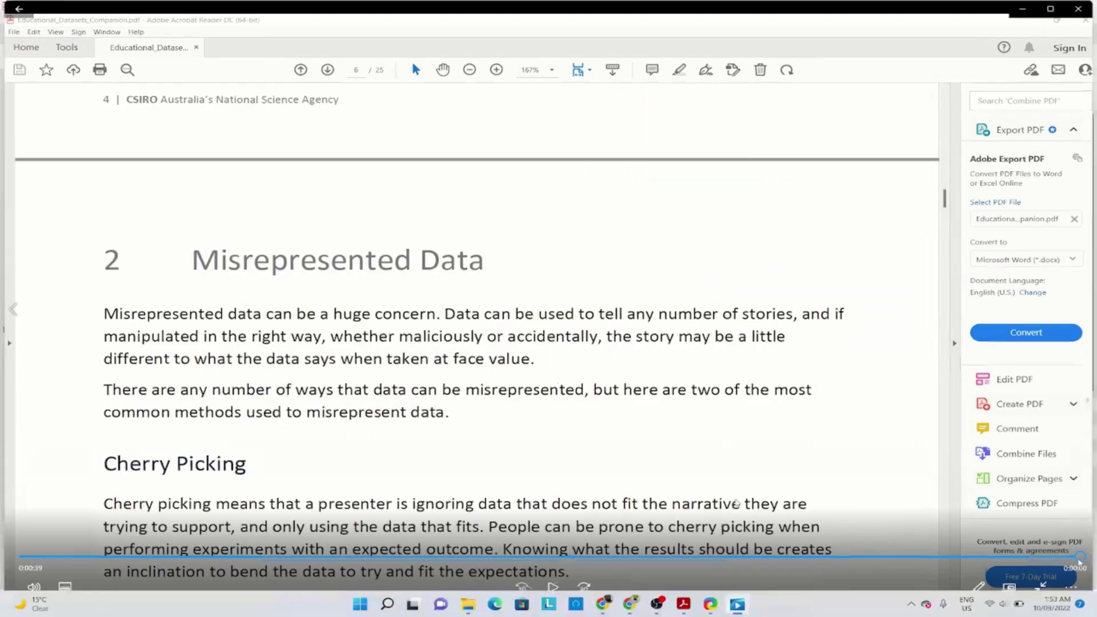
drag(1078, 539, 1045, 538)
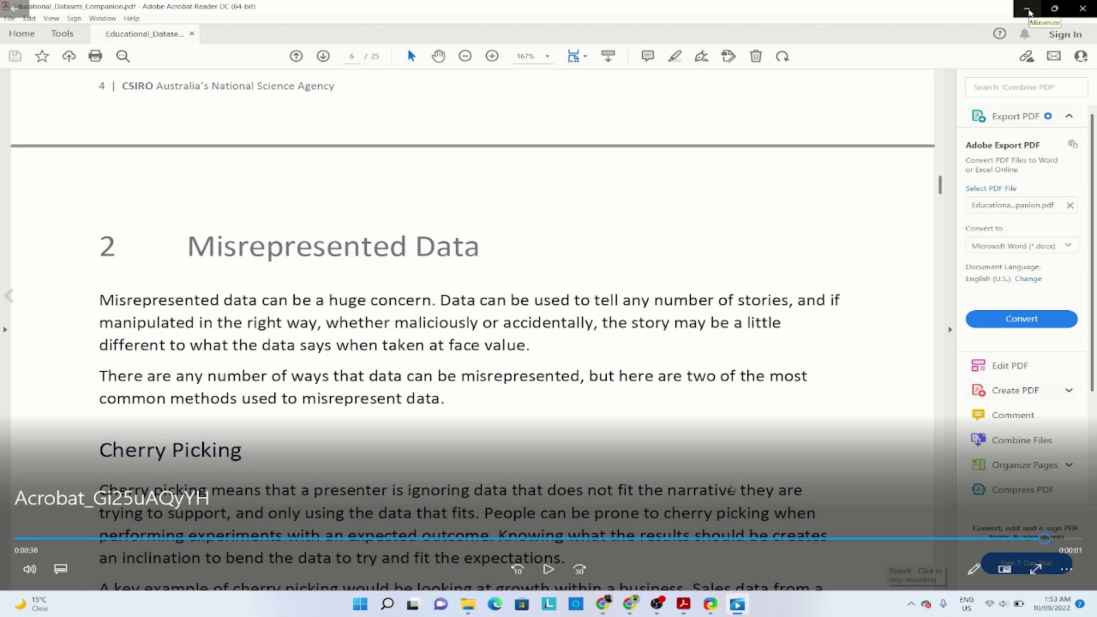
click(1029, 10)
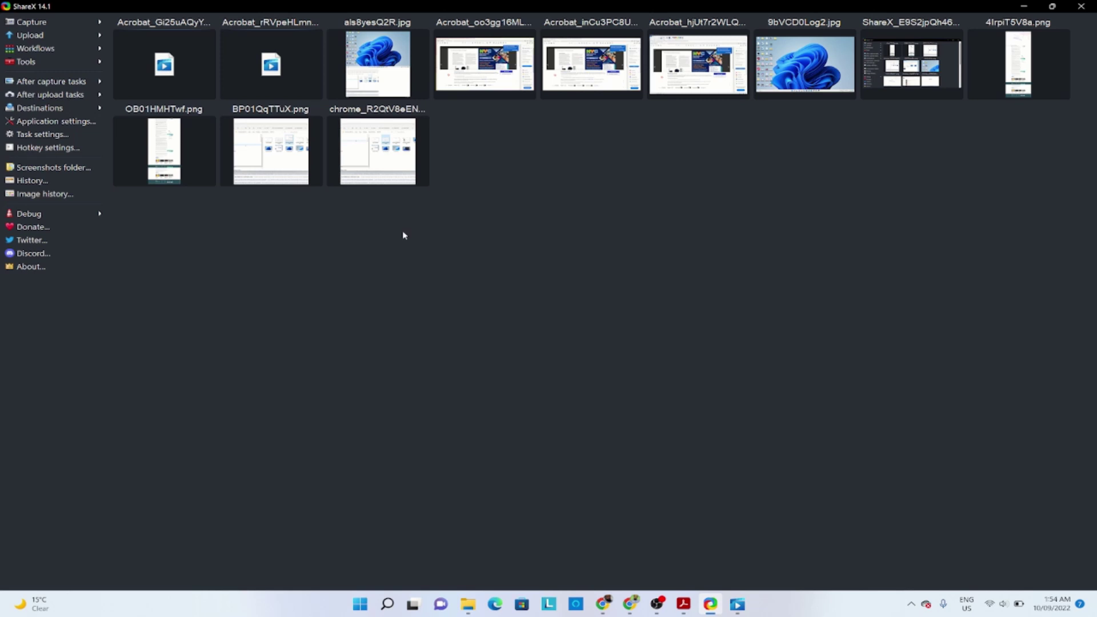
Review the available after capture tasks in ShareX, including the image effects option.
click(44, 87)
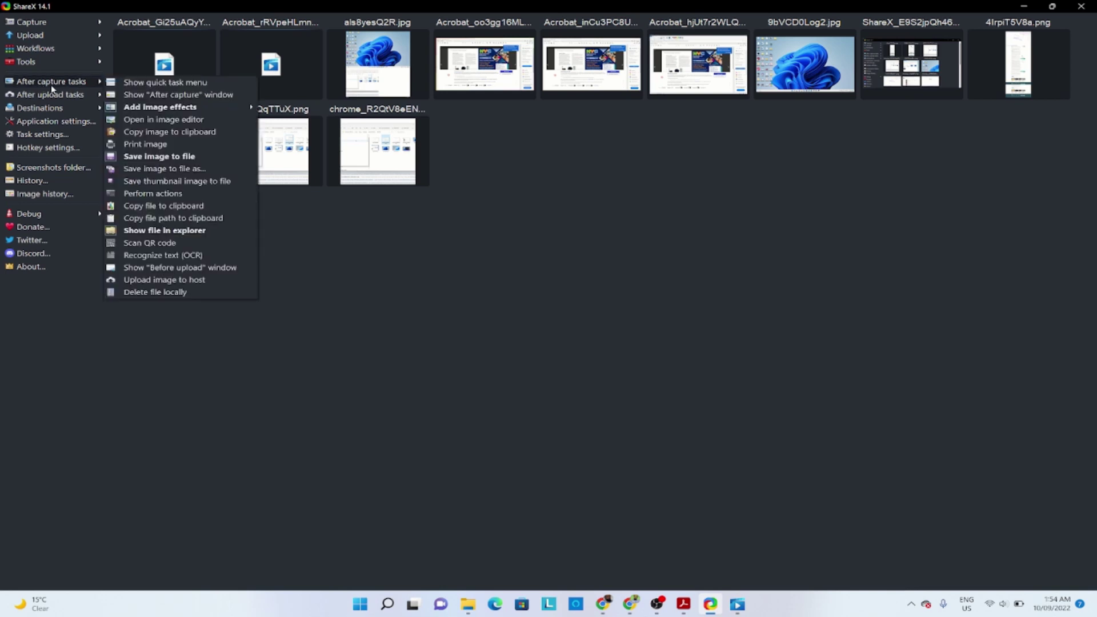
mouse_move(197, 110)
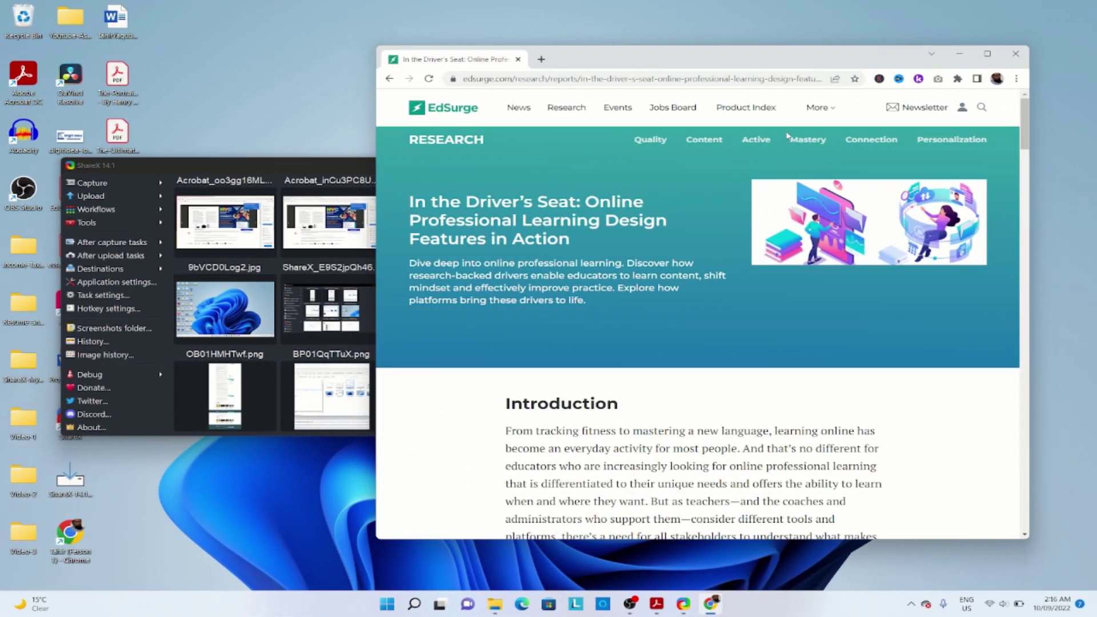
Take a scrolling capture of the entire EdSurge research page in the browser and inspect the combined output.
drag(1028, 136, 1036, 512)
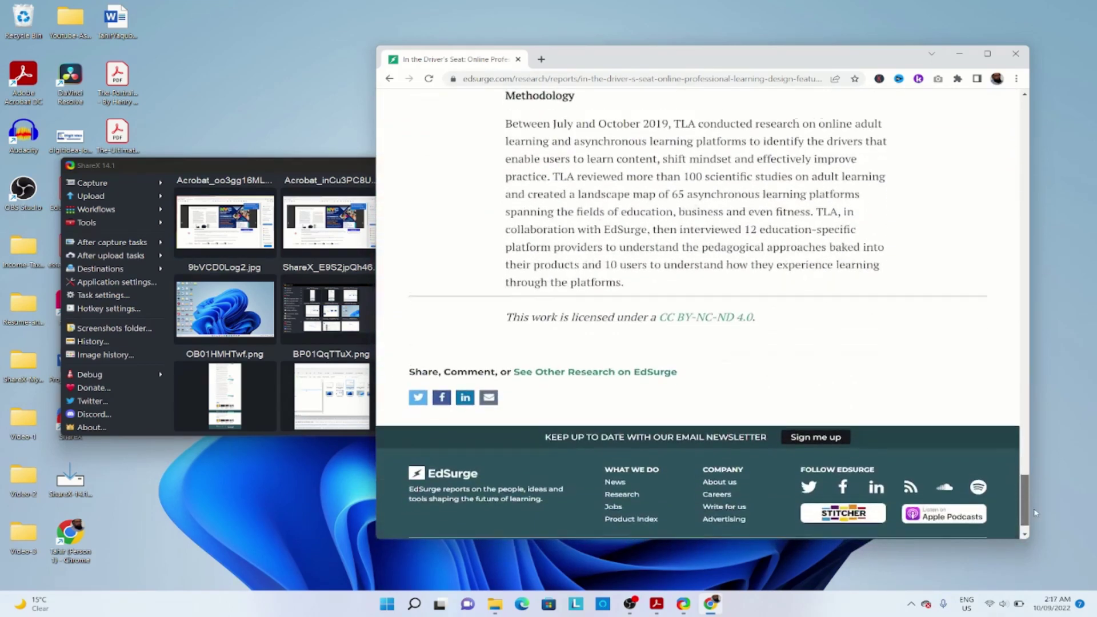
key(Home)
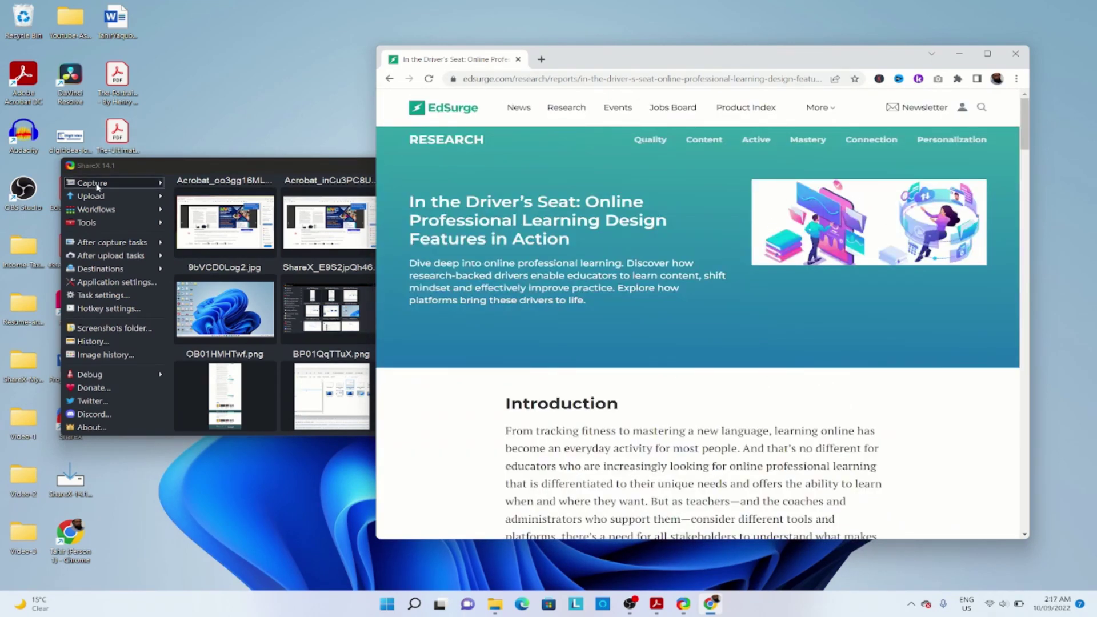
click(99, 184)
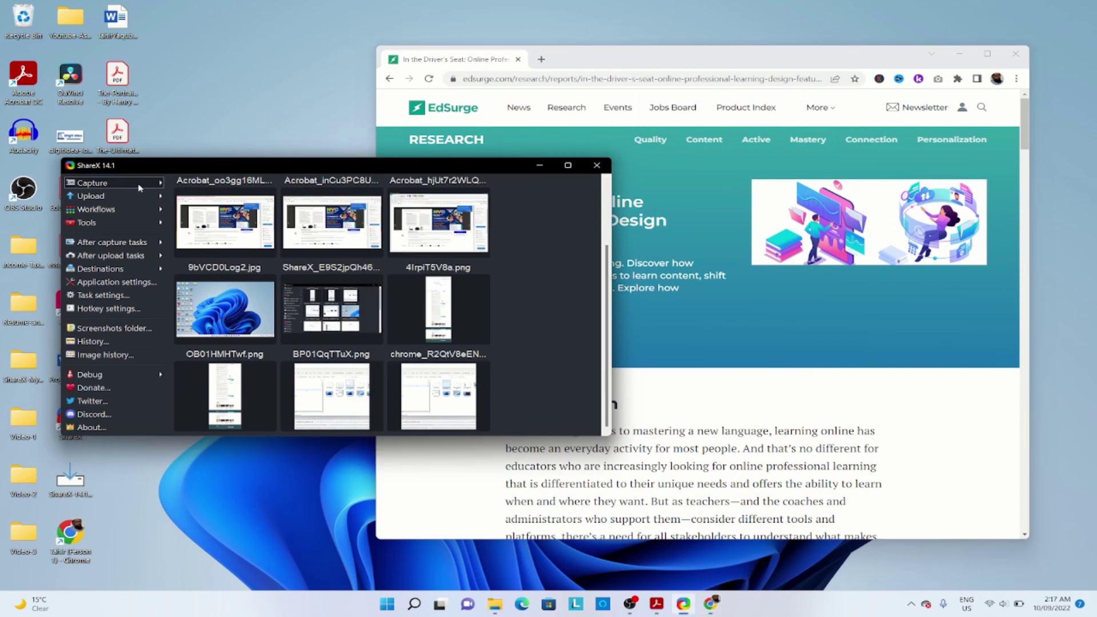
click(140, 188)
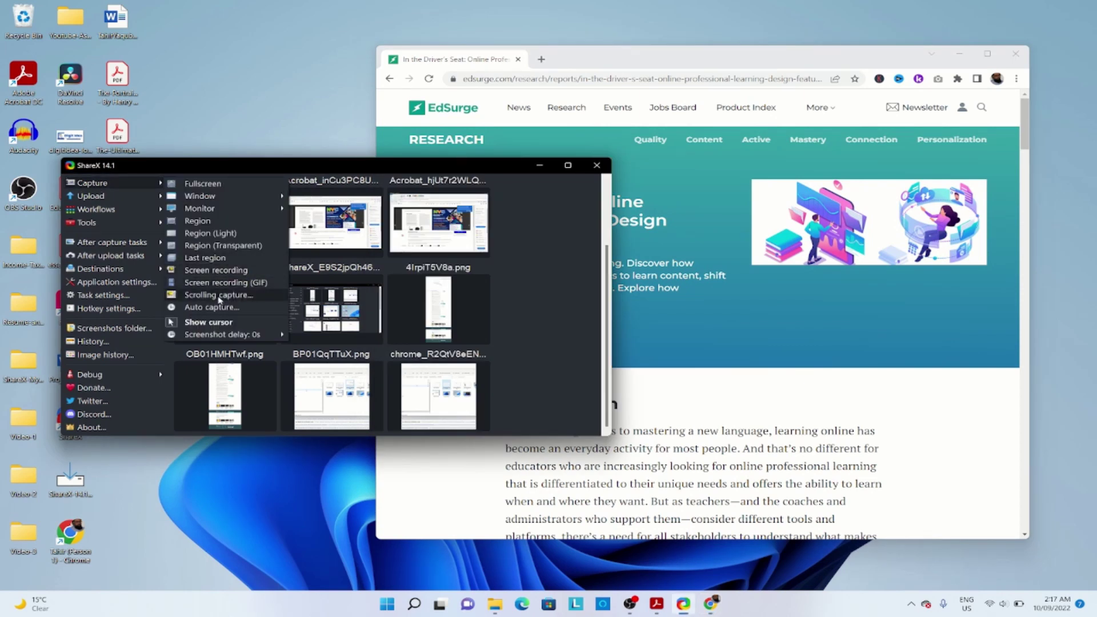
click(220, 295)
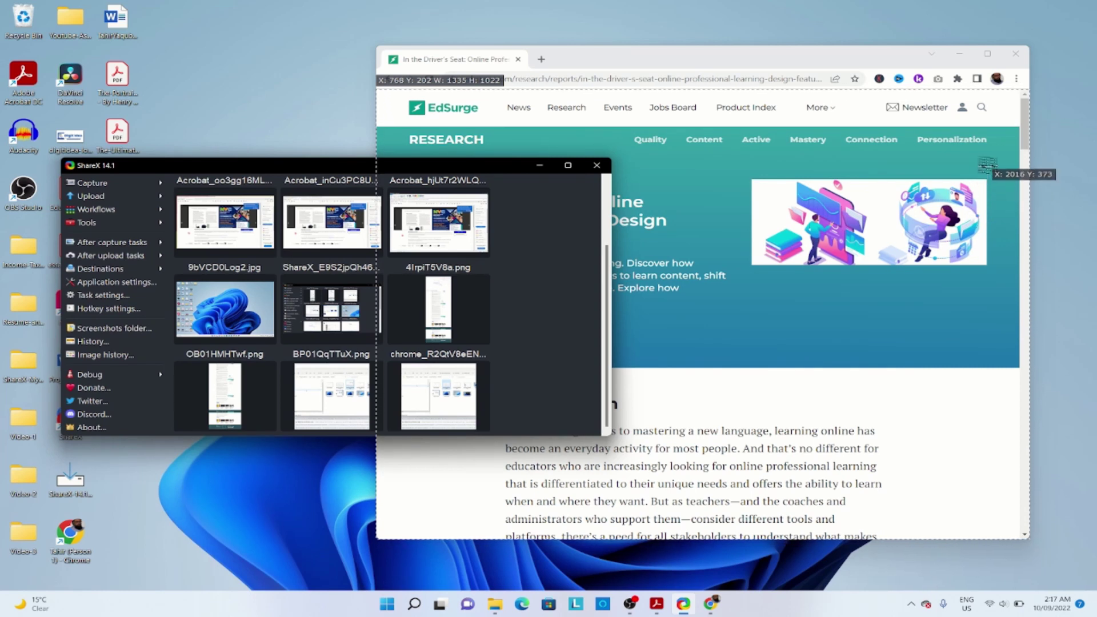
click(988, 165)
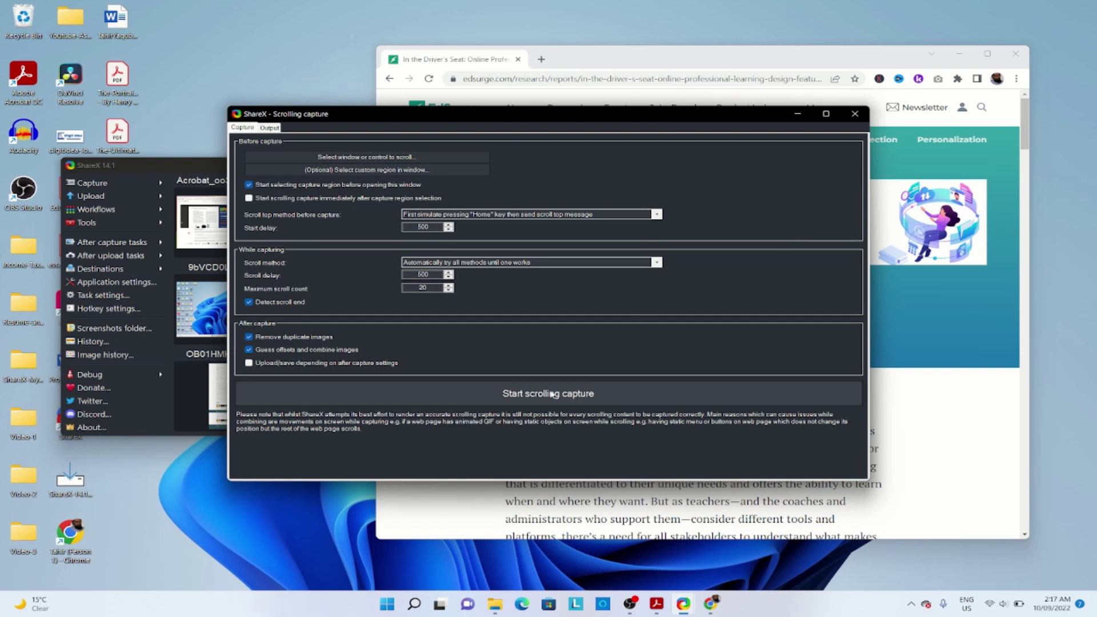
click(551, 393)
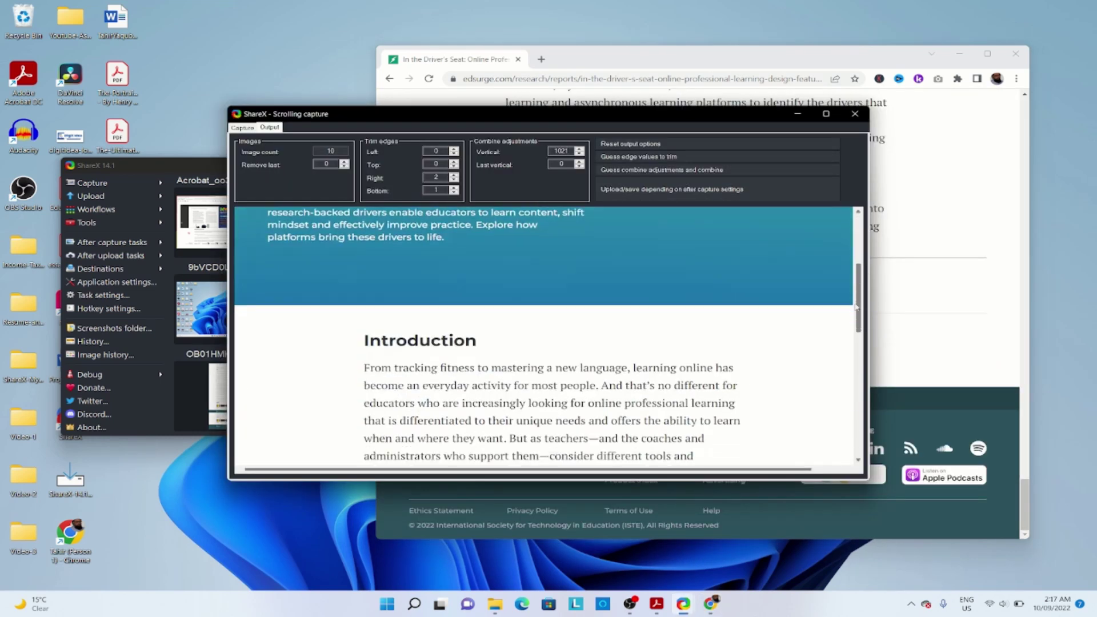
drag(861, 260, 879, 228)
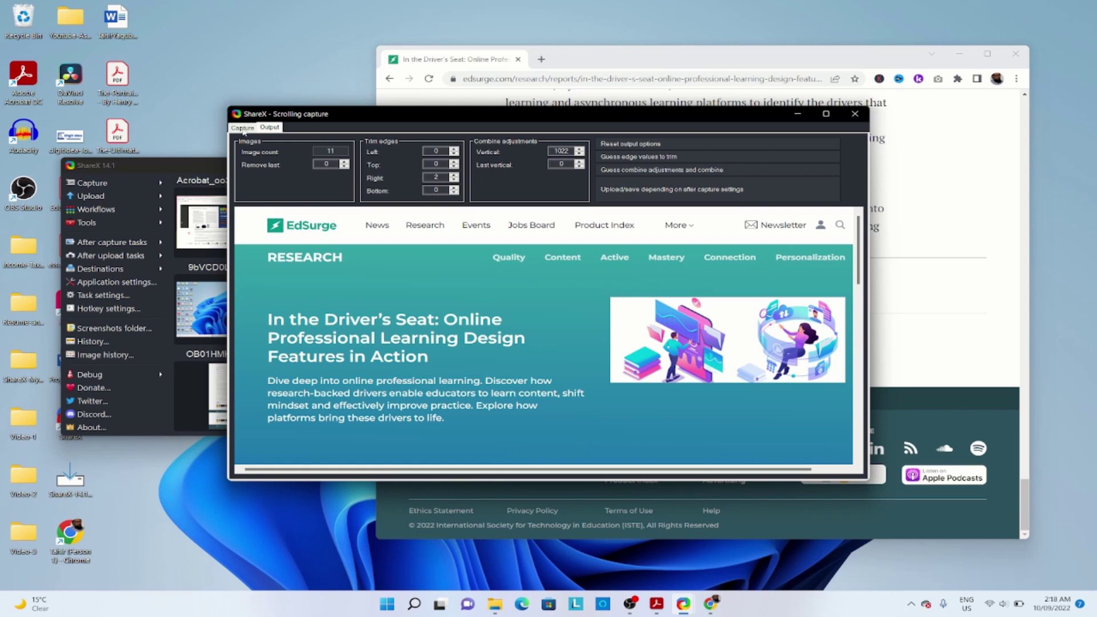
Take another scrolling capture of the EdSurge page by reselecting the page area in the browser, and inspect the combined output.
click(243, 128)
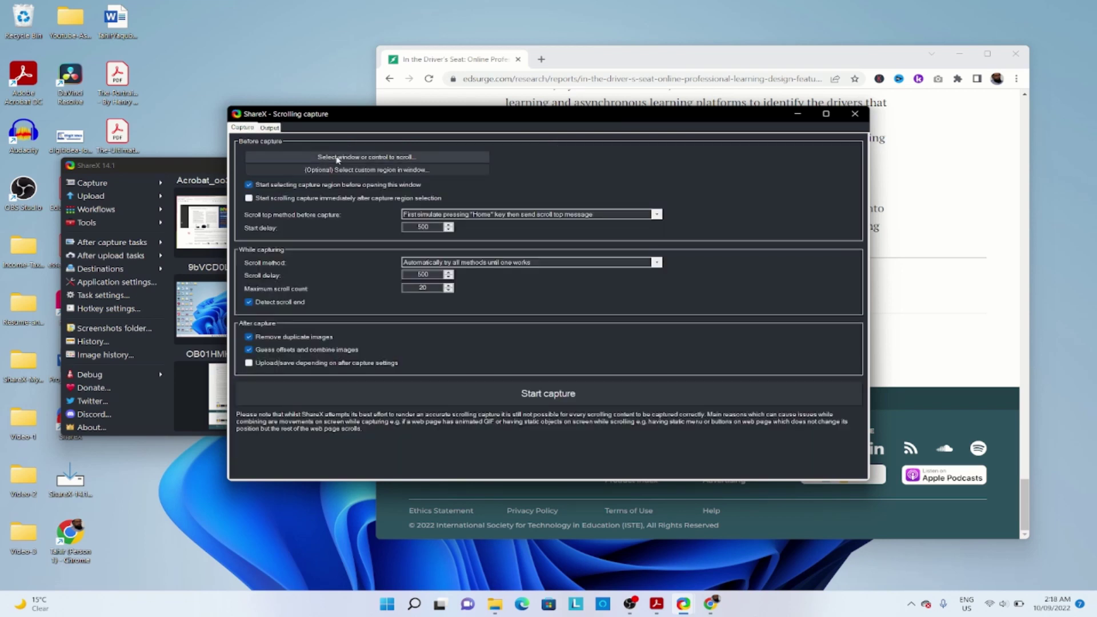
click(340, 160)
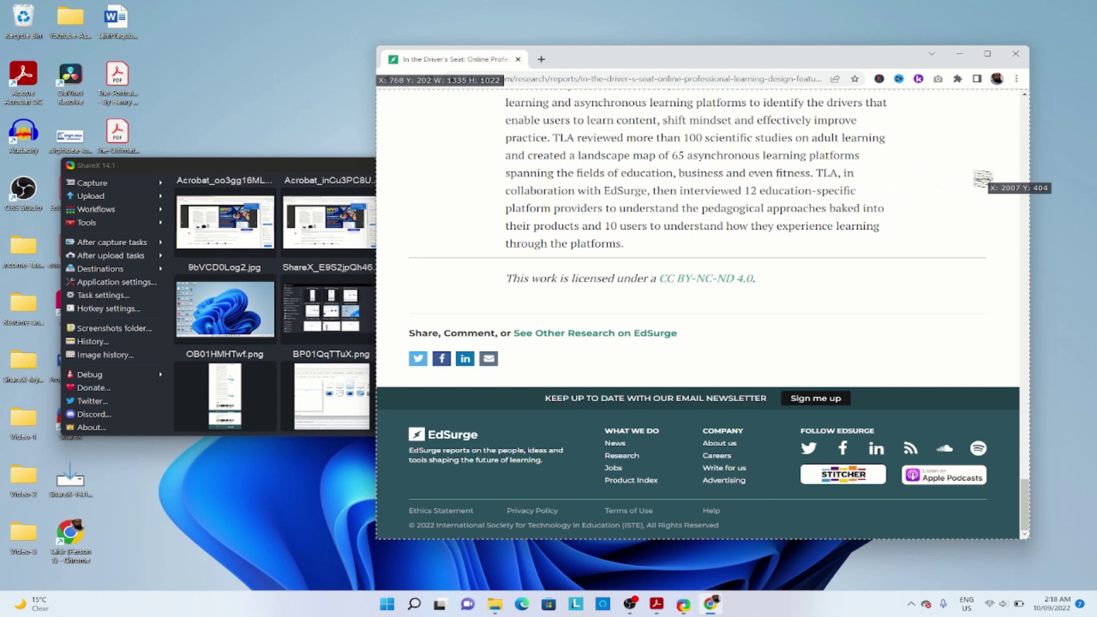
click(983, 179)
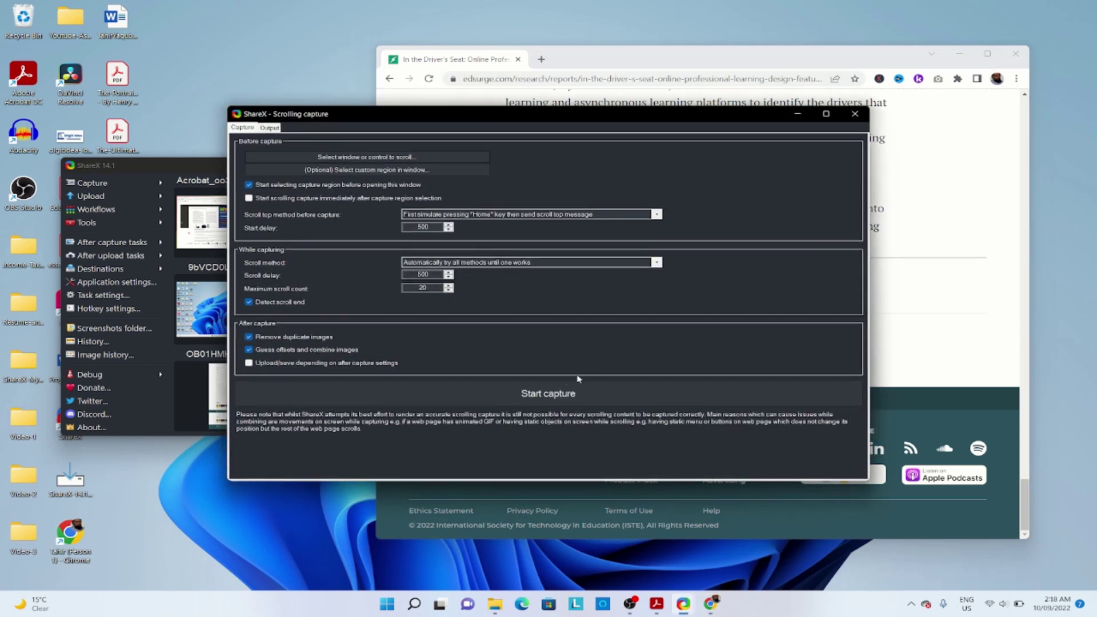
click(540, 394)
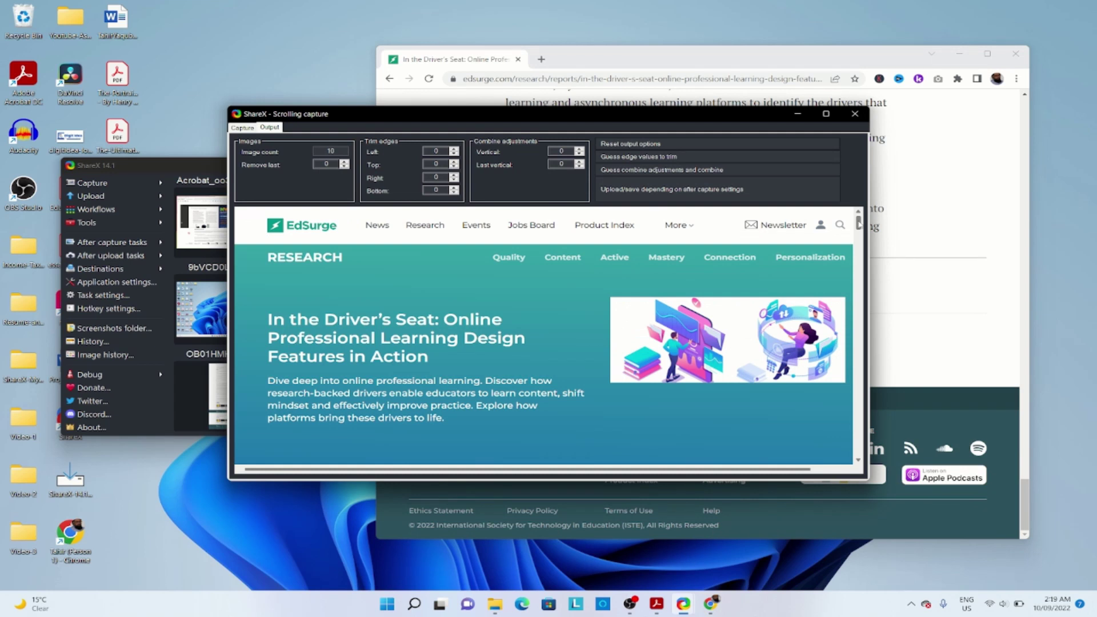
scroll(796, 312, down, 10)
drag(858, 258, 881, 223)
click(855, 113)
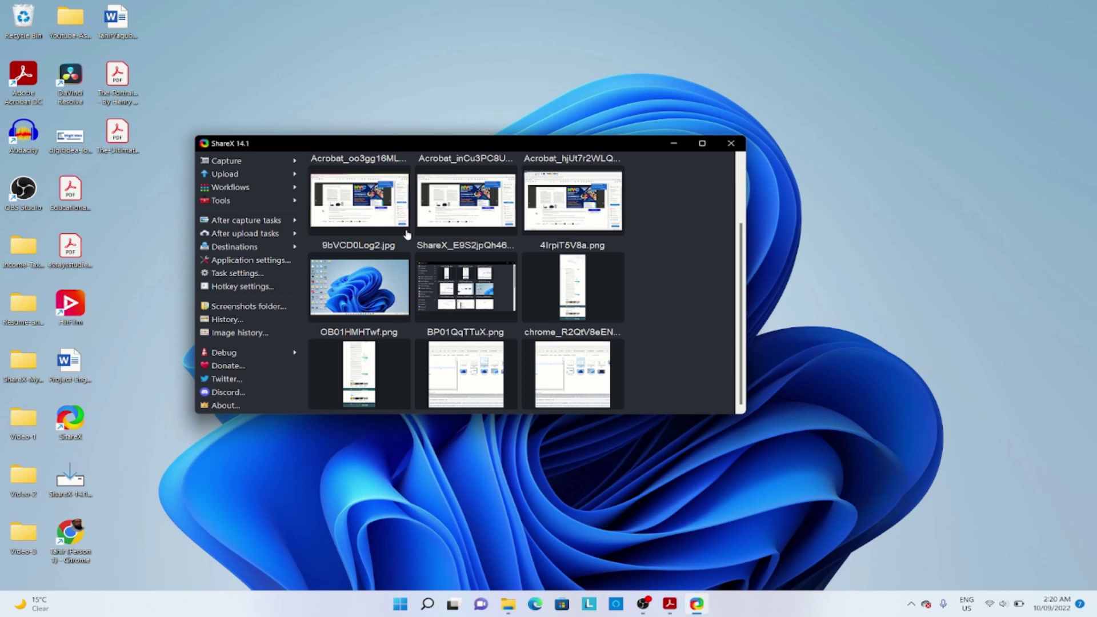
Add the images ShareX_E9S2jpQh46 and SrSiX414rv from the 2022-09 folder to the Image combiner tool.
click(231, 203)
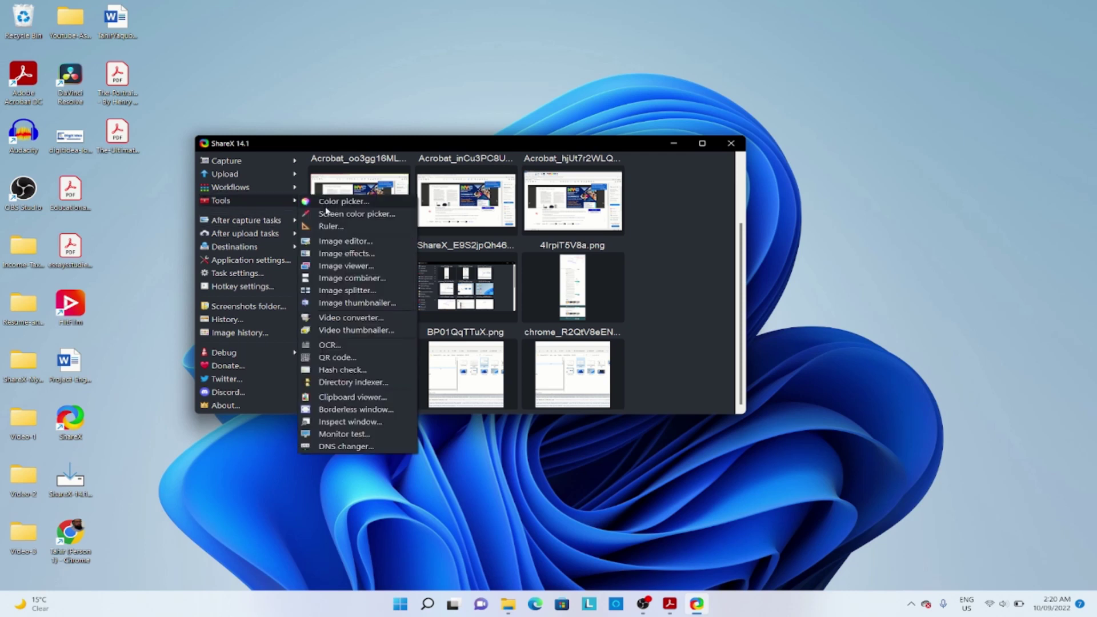
click(337, 280)
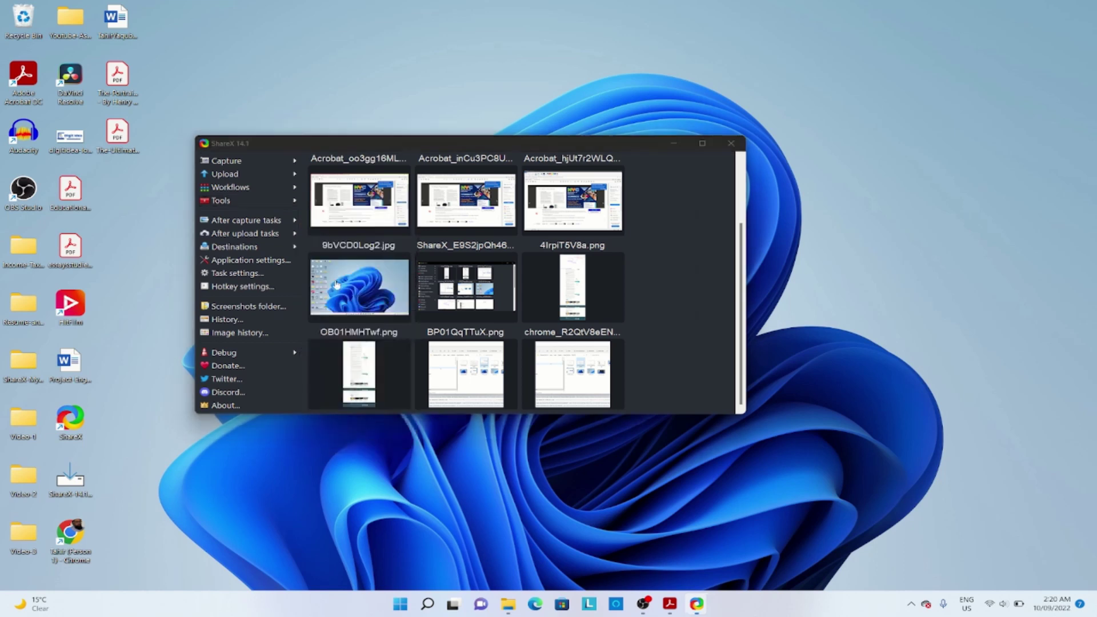
click(437, 165)
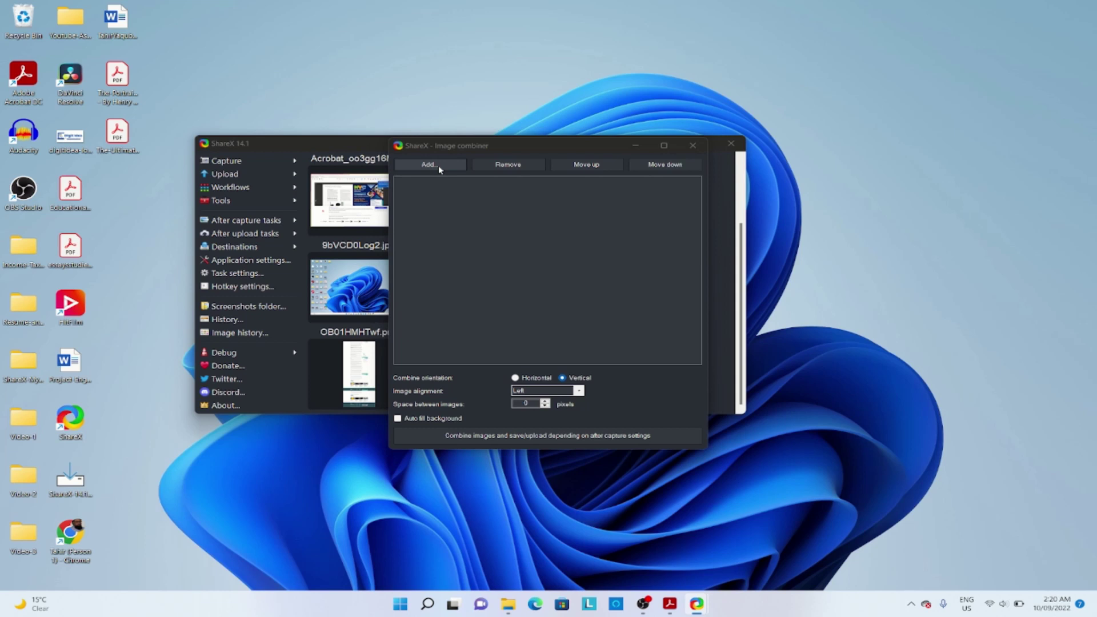
drag(928, 284, 926, 384)
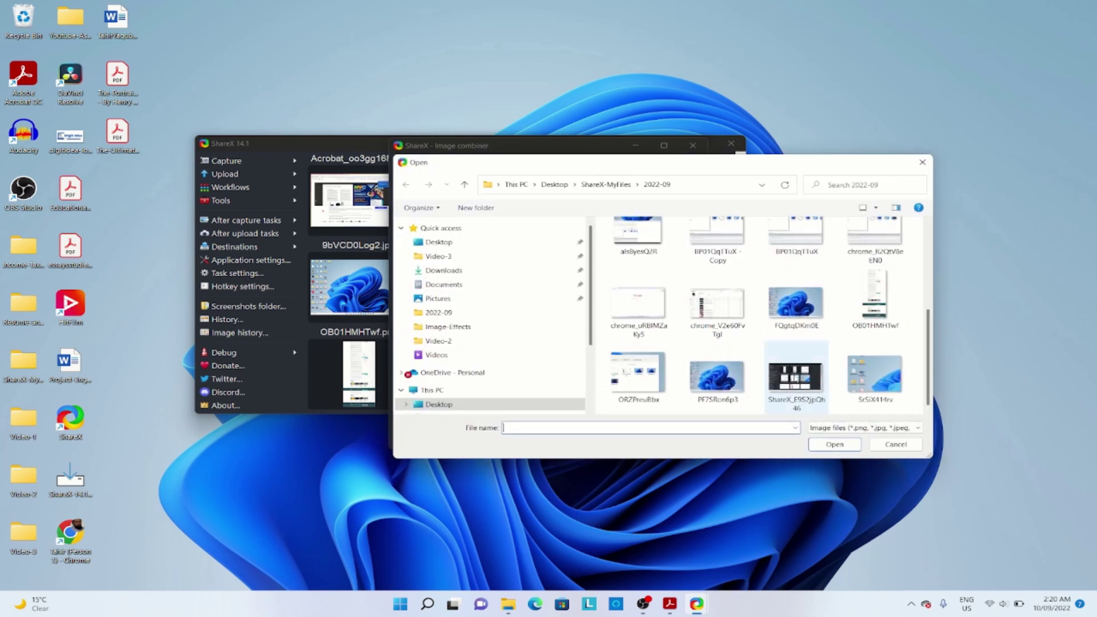
click(795, 378)
ctrl+click(862, 377)
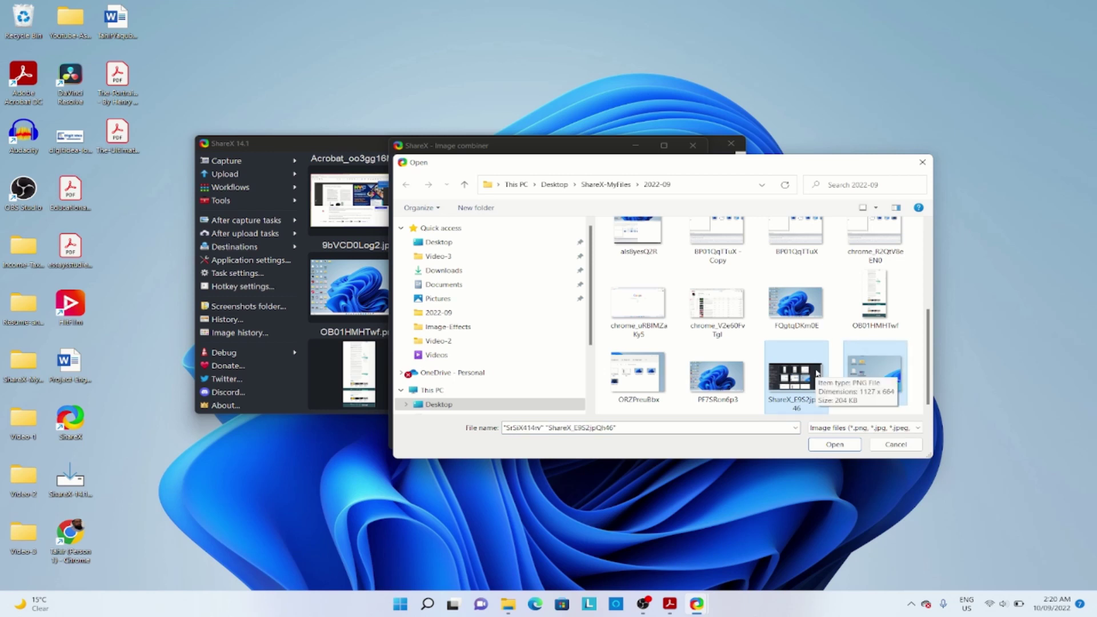
click(835, 444)
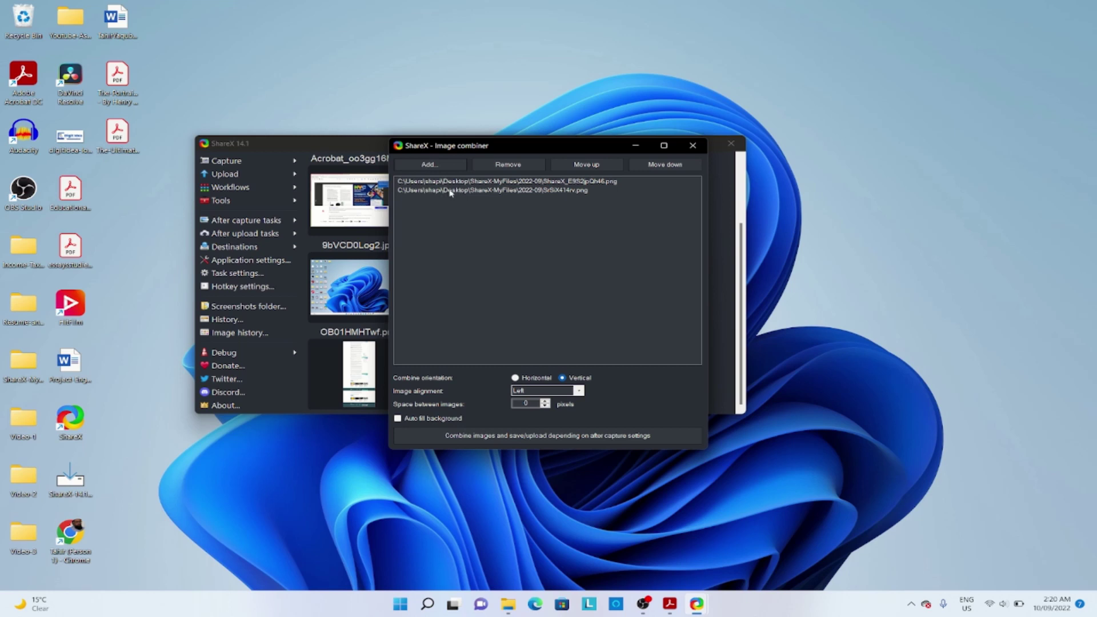
Combine the two images vertically with SrSiX414rv.png placed first, and view the combined image in the 2022-09 folder.
click(582, 191)
click(587, 166)
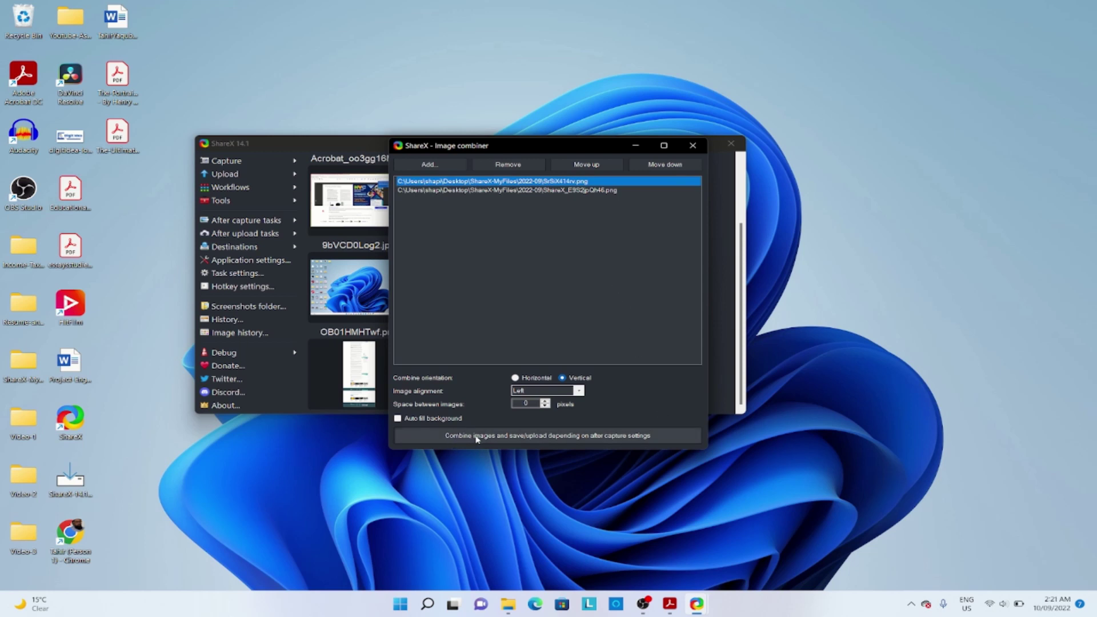
click(477, 436)
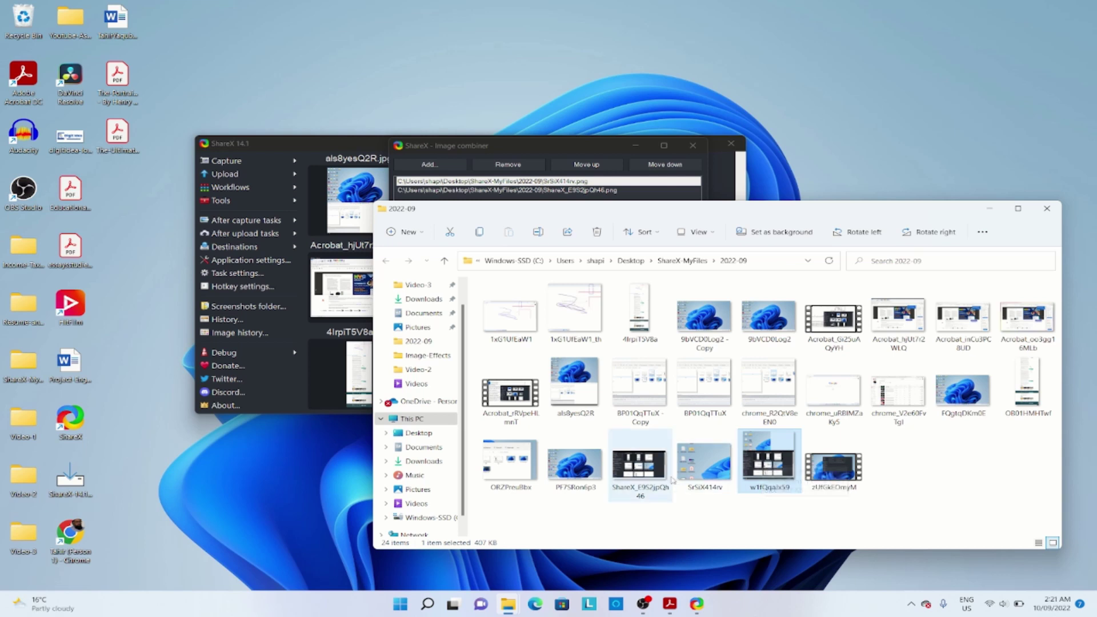
double_click(772, 457)
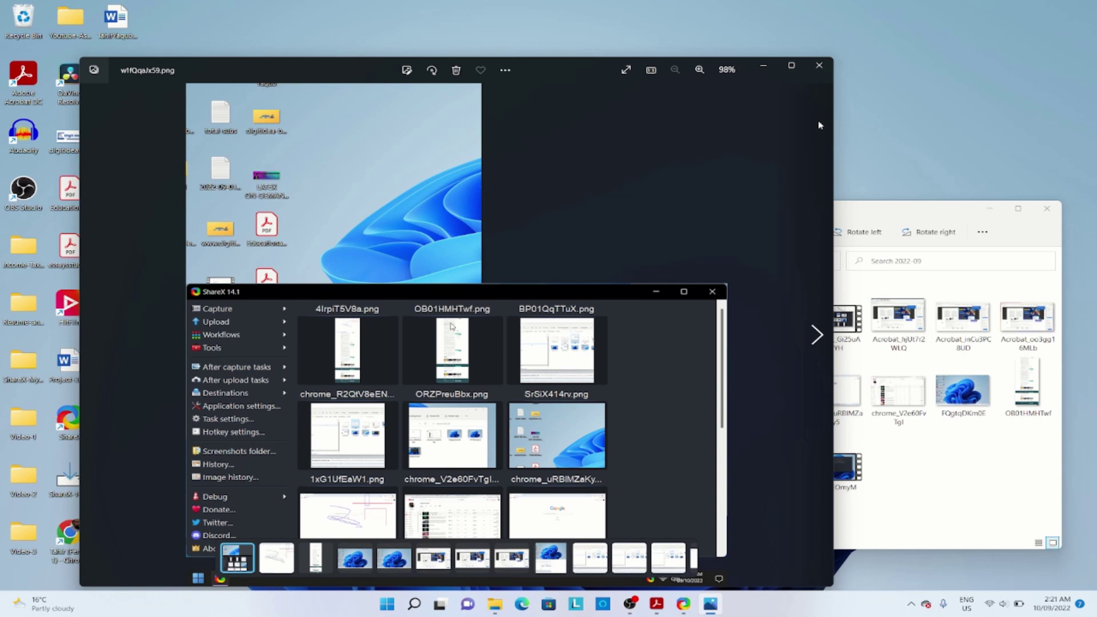
click(822, 68)
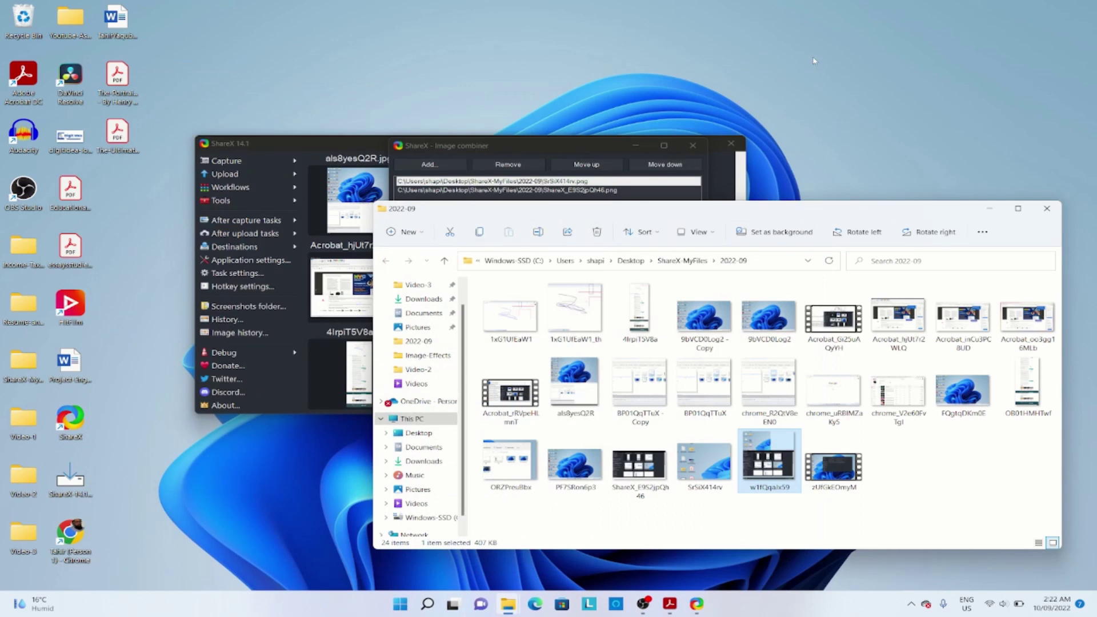
Play the Acrobat_Gi25uAQyYH recording, skip ahead to about 11 seconds to find where the ShareX window is gone, and close the player.
double_click(830, 330)
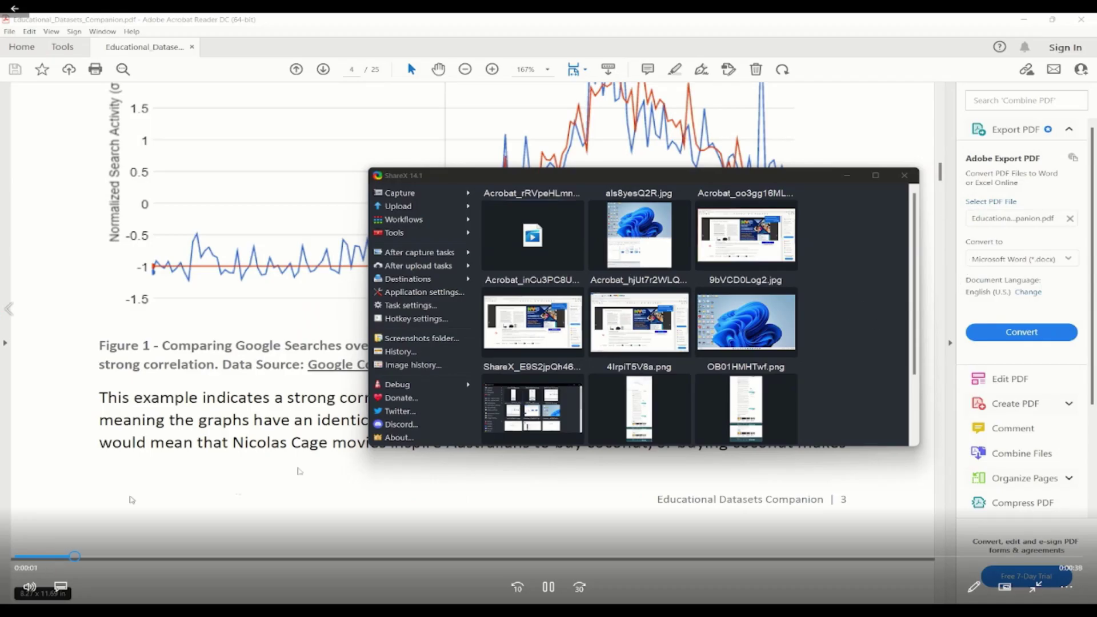
click(321, 558)
mouse_move(321, 562)
mouse_down()
mouse_move(297, 559)
mouse_move(316, 558)
mouse_up()
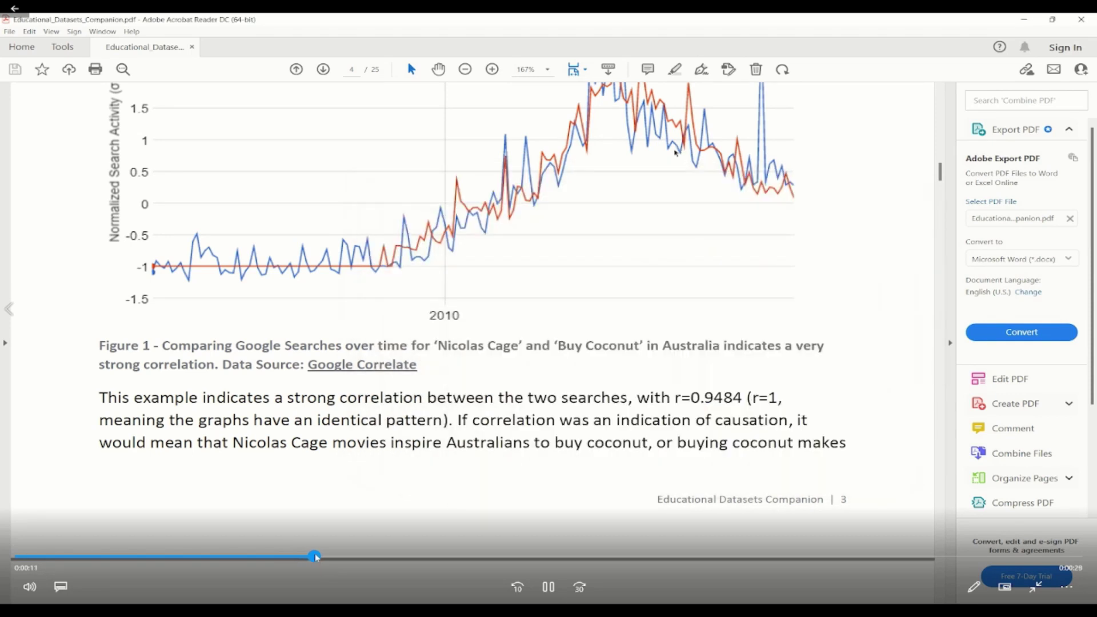
key(alt+F4)
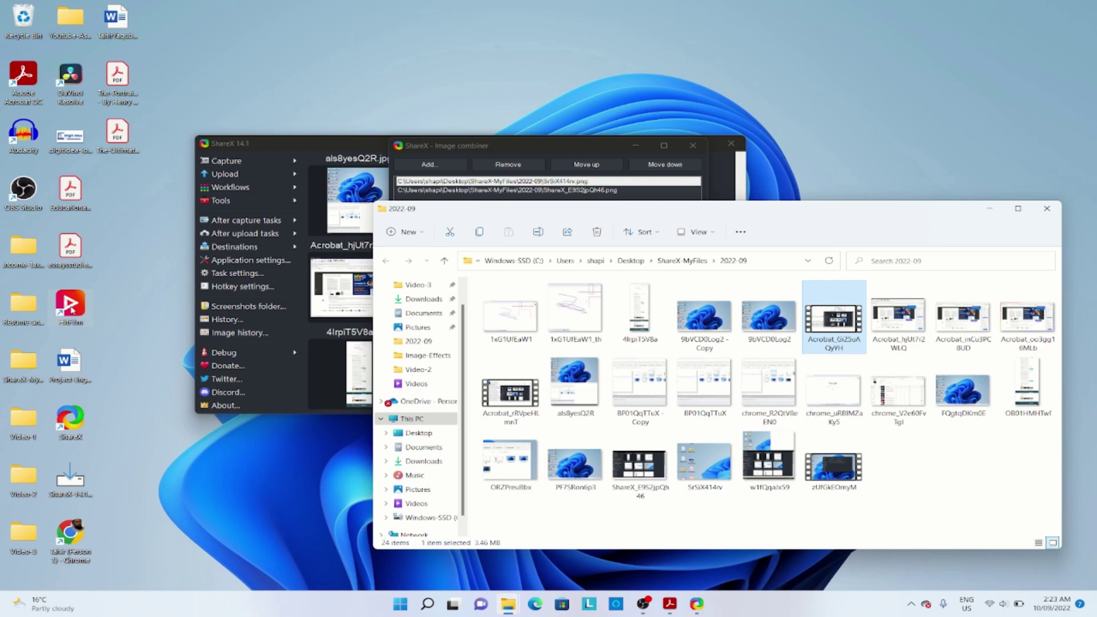
Switch to HitFilm and create a new project with the 1080p Full HD @ 25 fps template.
double_click(71, 309)
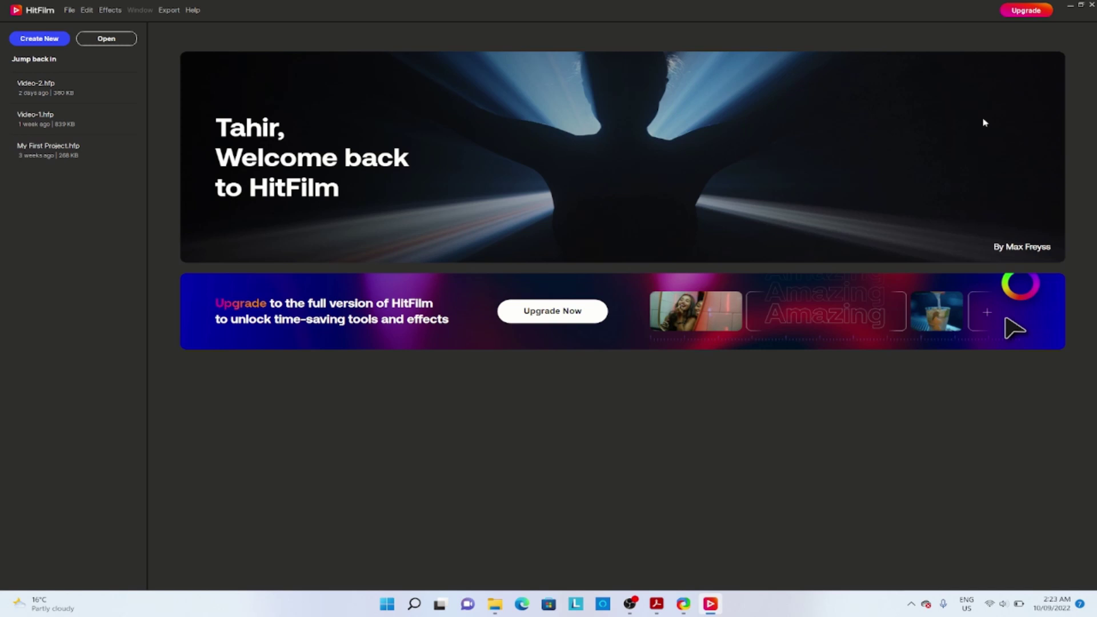
click(40, 39)
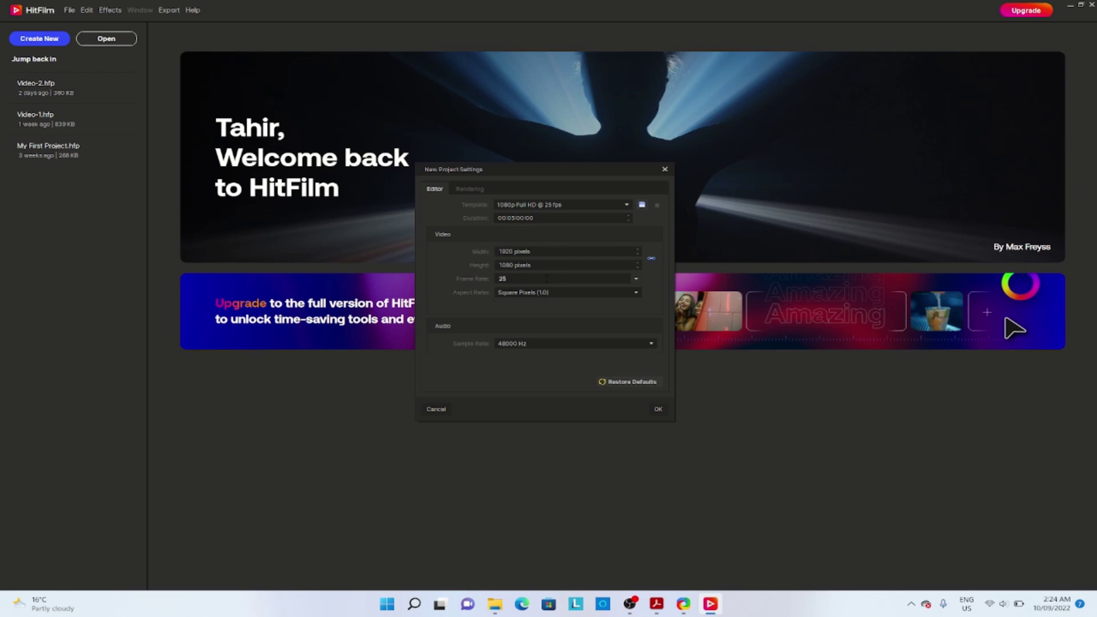
click(628, 205)
click(628, 206)
click(628, 205)
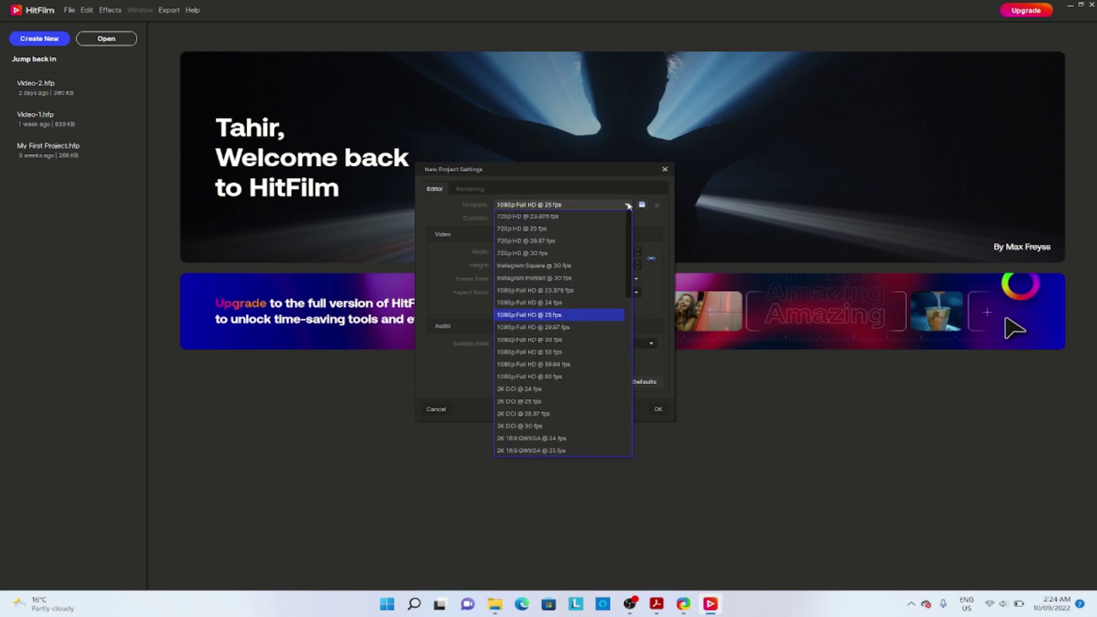
click(532, 315)
click(658, 410)
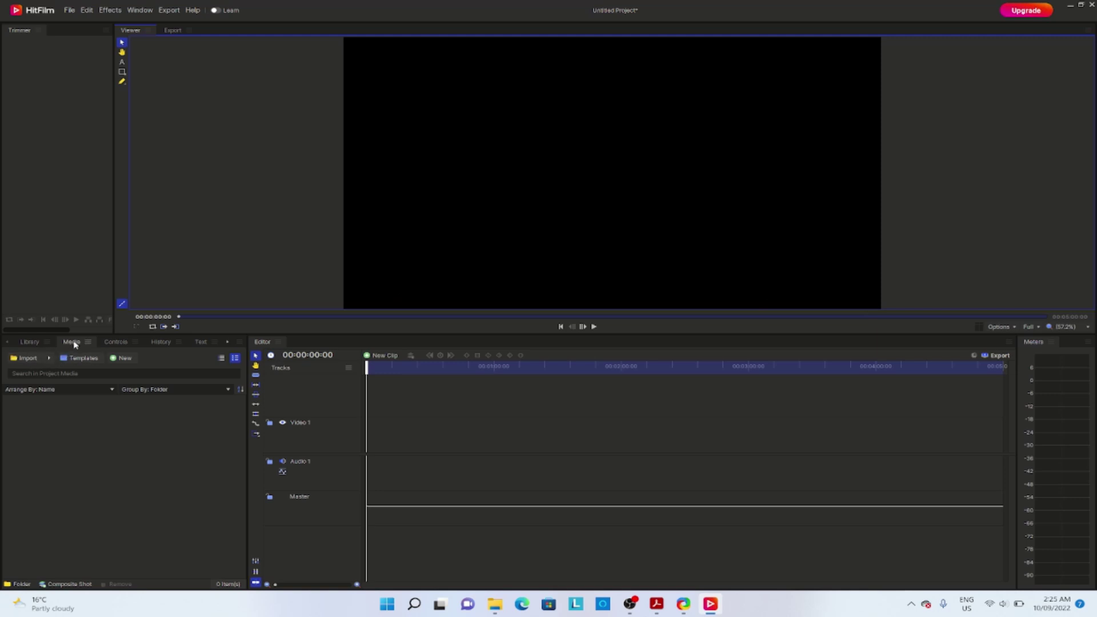
click(116, 343)
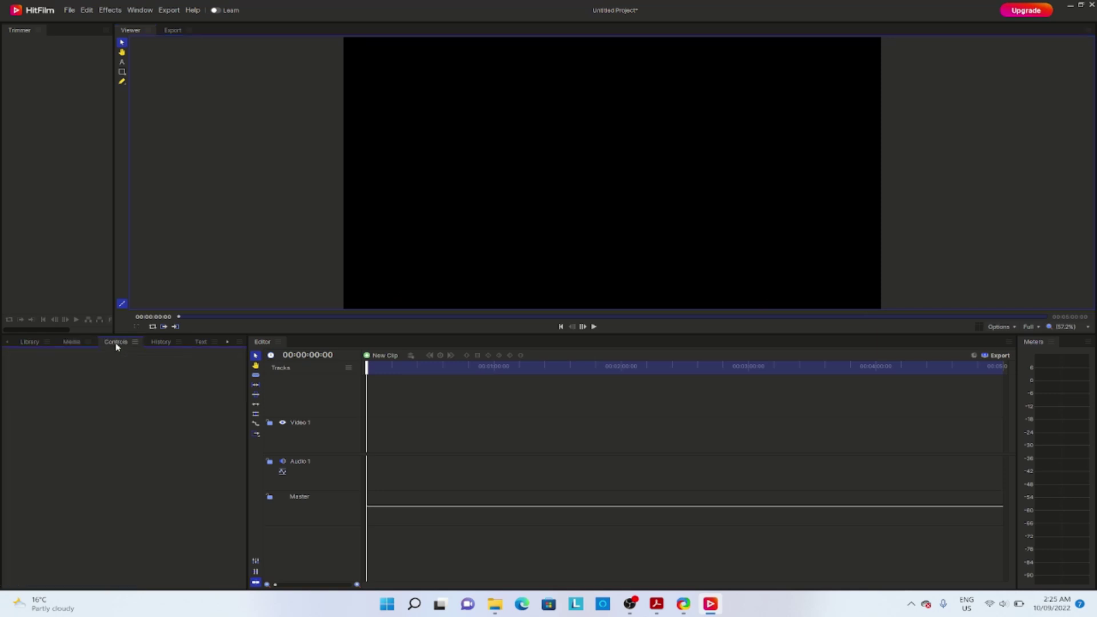
click(200, 342)
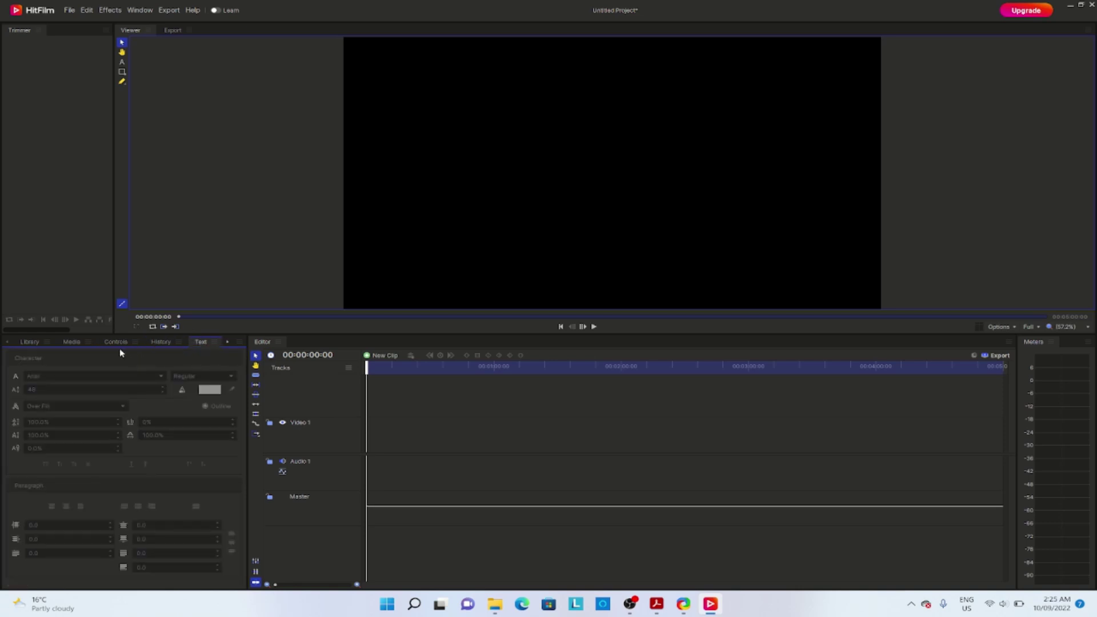
click(76, 344)
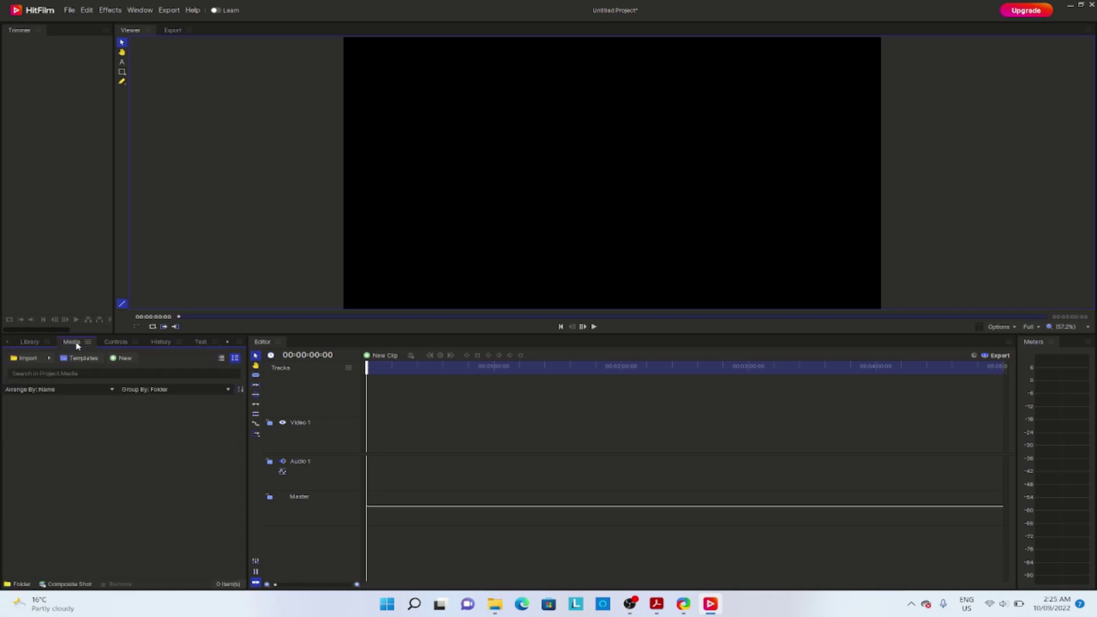
Import the Acrobat_Gi25uAQyYH recording from the 2022-09 subfolder of ShareX-MyFiles into the project media.
click(28, 364)
double_click(399, 99)
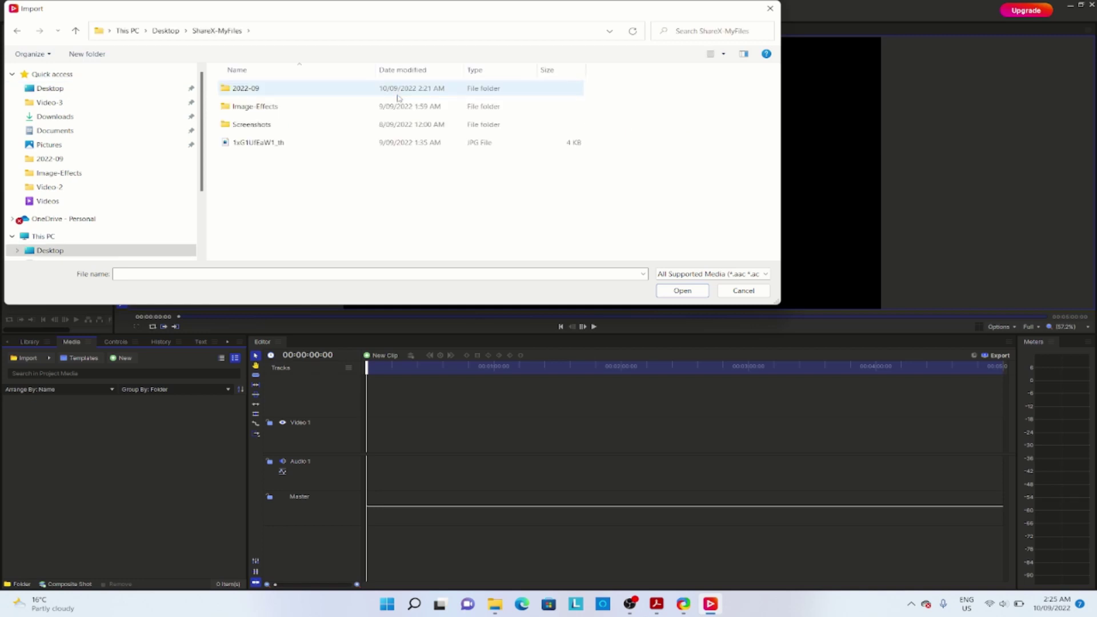
double_click(399, 95)
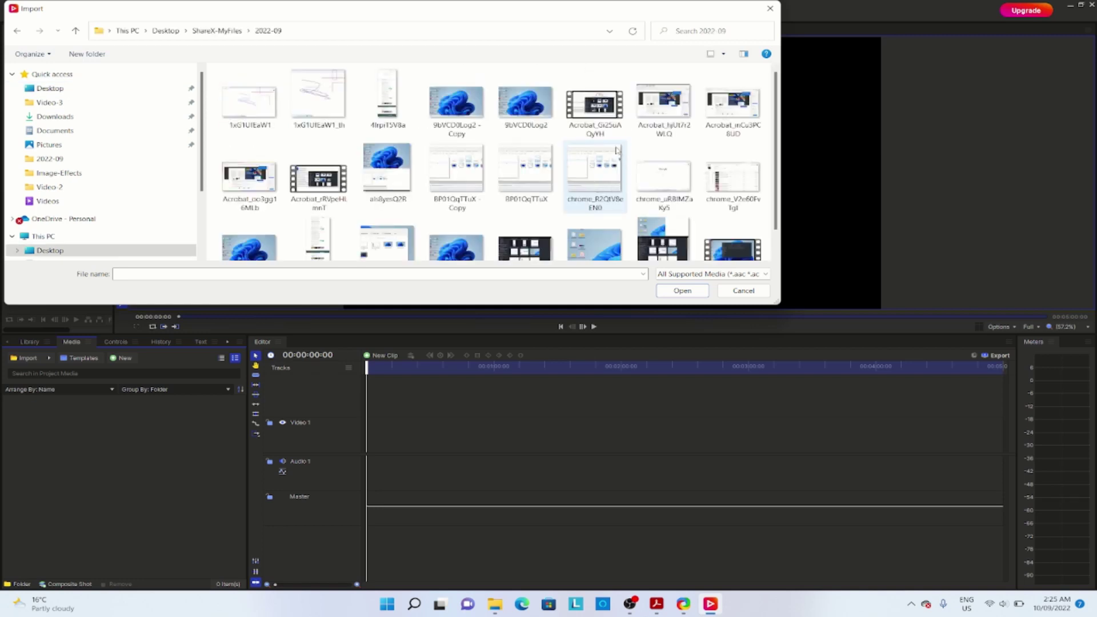
click(606, 112)
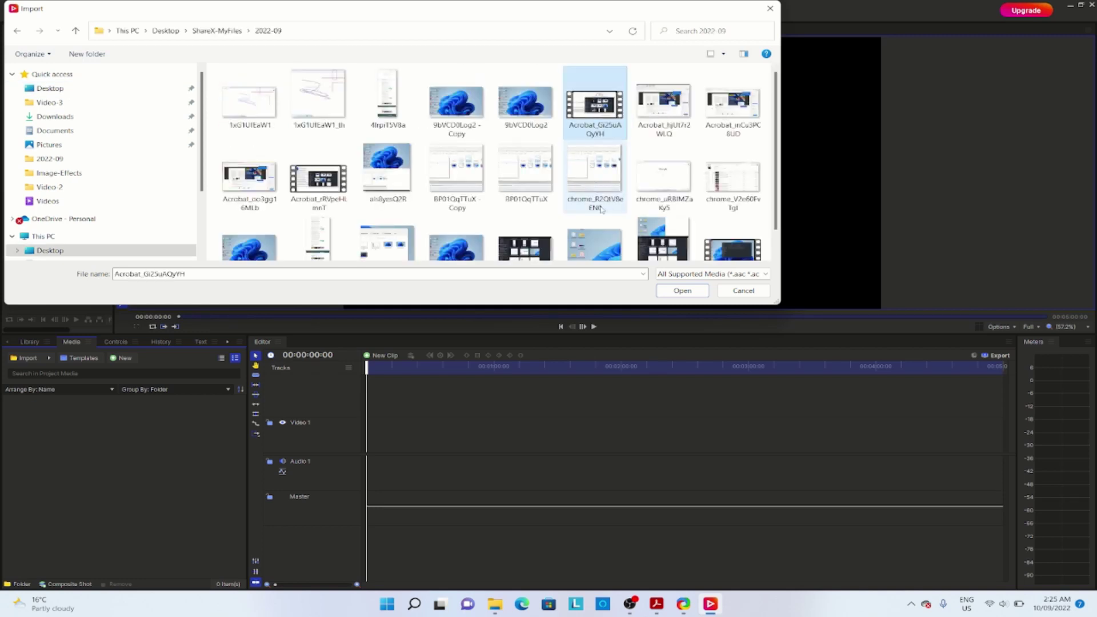
click(684, 291)
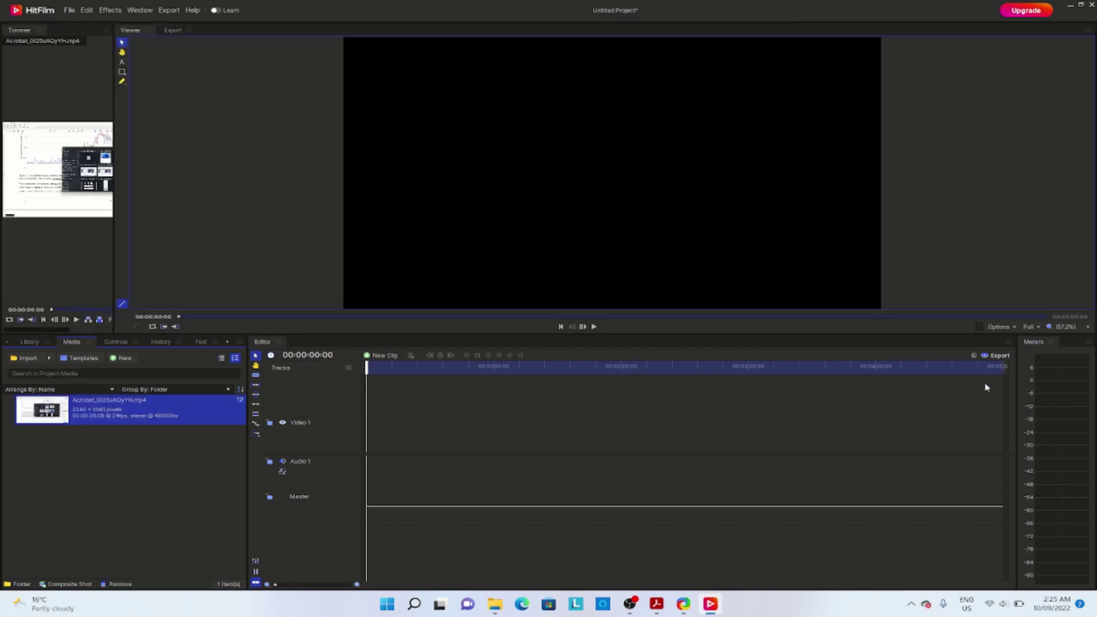
Place the imported recording at the start of the Video 1 track and keep the editor sequence's own settings.
drag(92, 407, 369, 443)
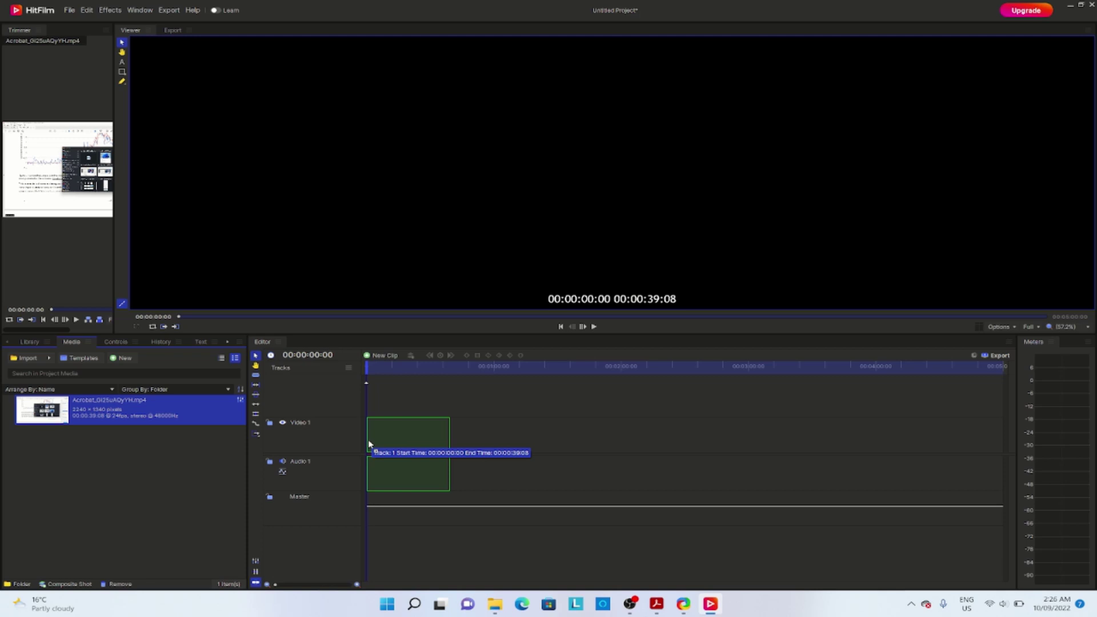
drag(368, 440, 369, 440)
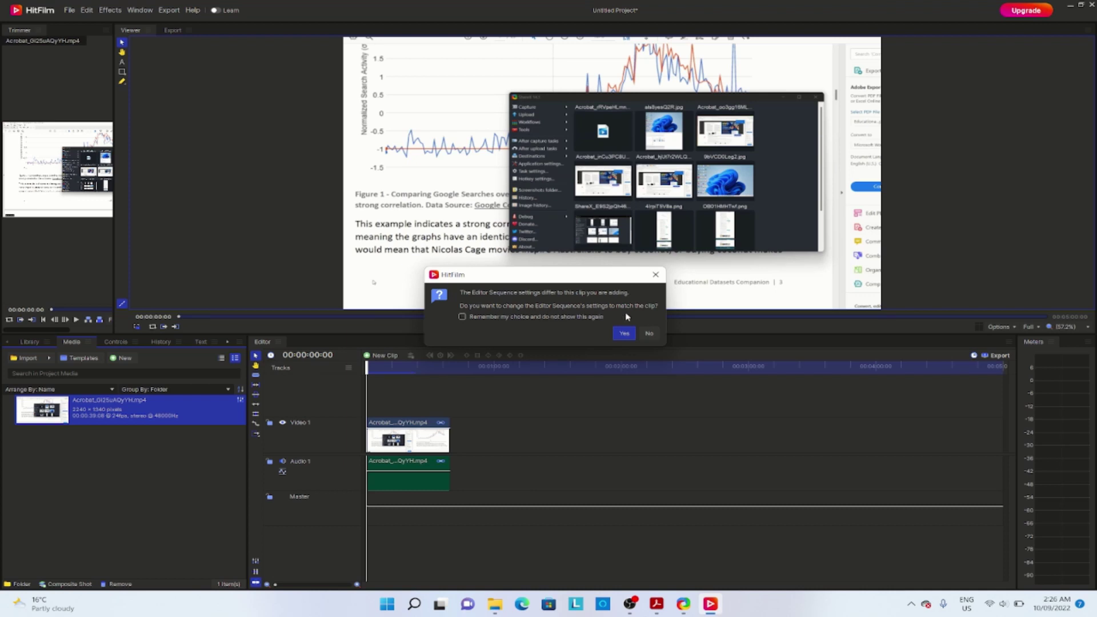
click(649, 333)
Scale down and reposition the clip in the viewer so the recording fills the frame.
drag(802, 137, 757, 130)
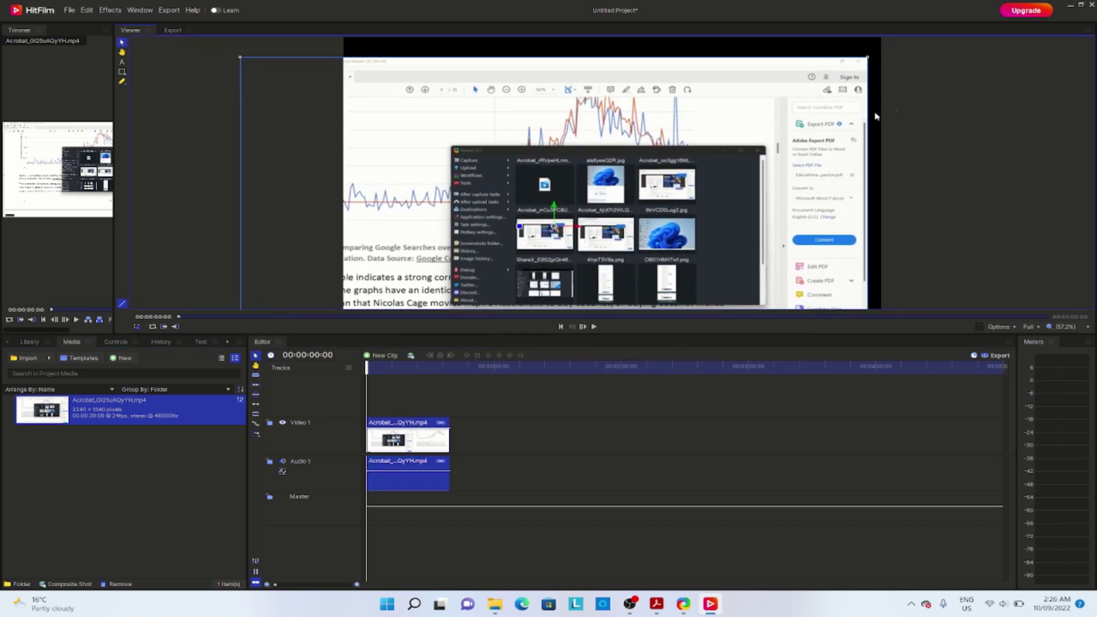
click(870, 59)
drag(870, 60, 815, 87)
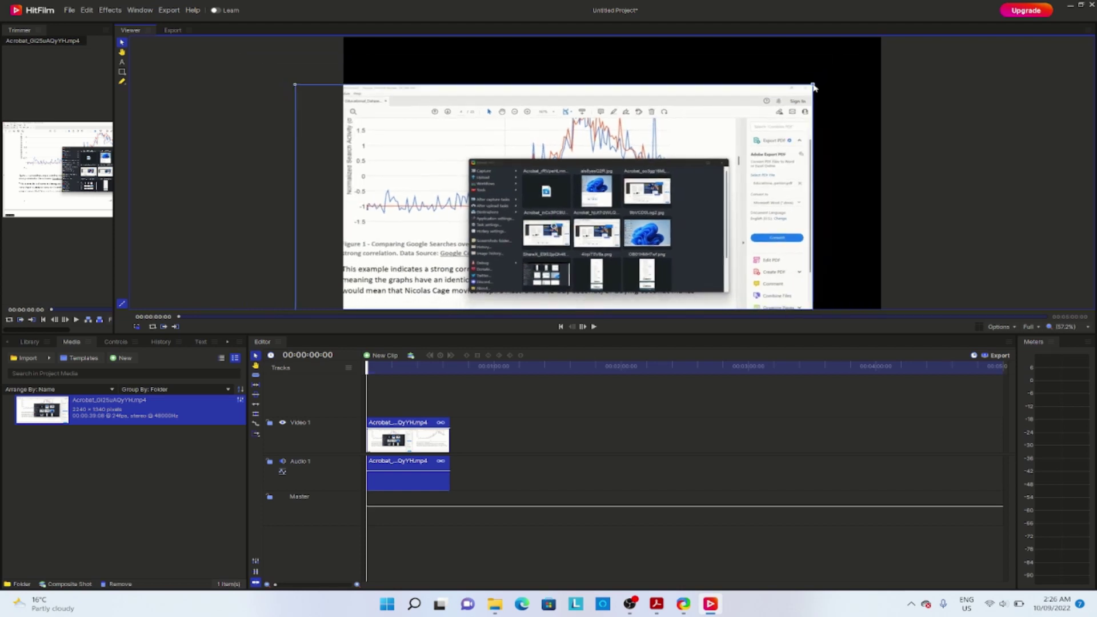
drag(524, 239, 563, 152)
drag(859, 299, 887, 307)
drag(704, 255, 701, 264)
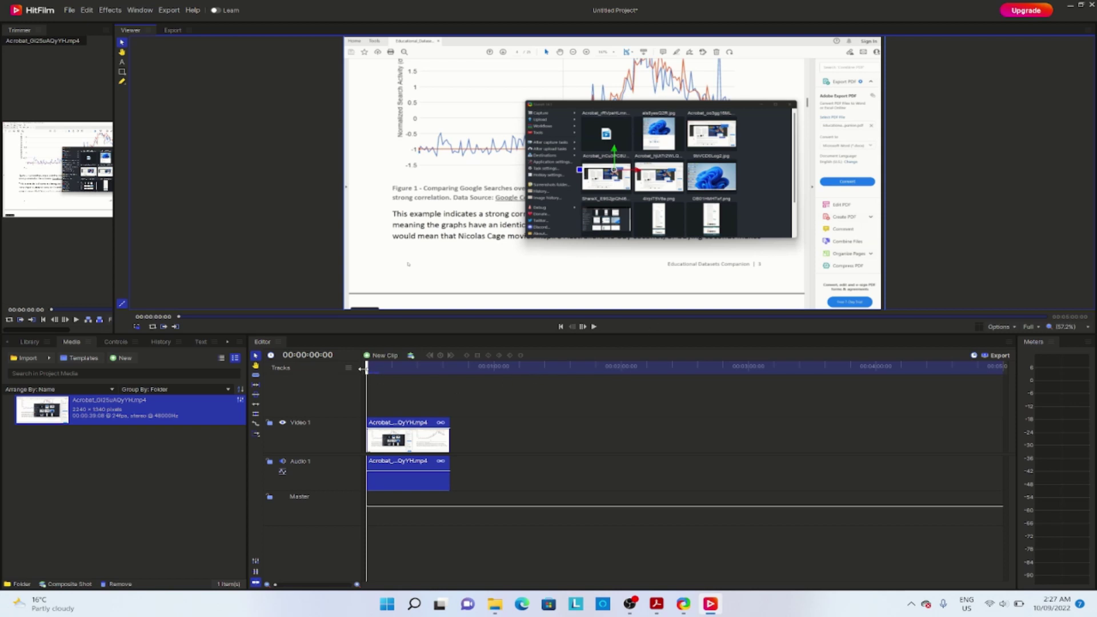
Slice the recording clip on the timeline at 00:00:11:14.
drag(361, 369, 386, 374)
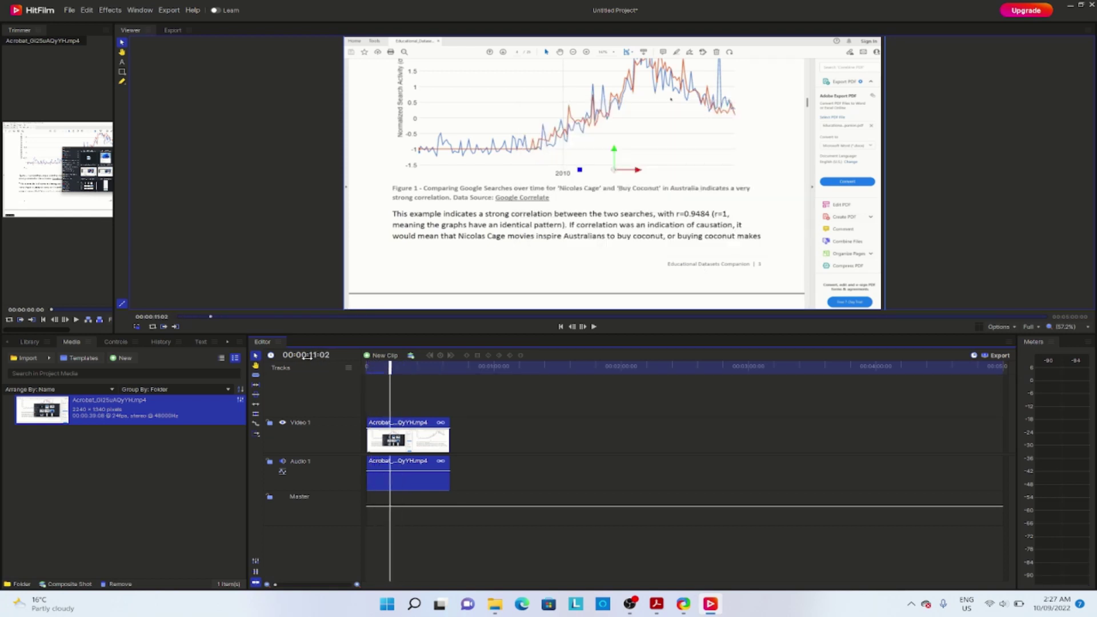
drag(393, 368, 394, 365)
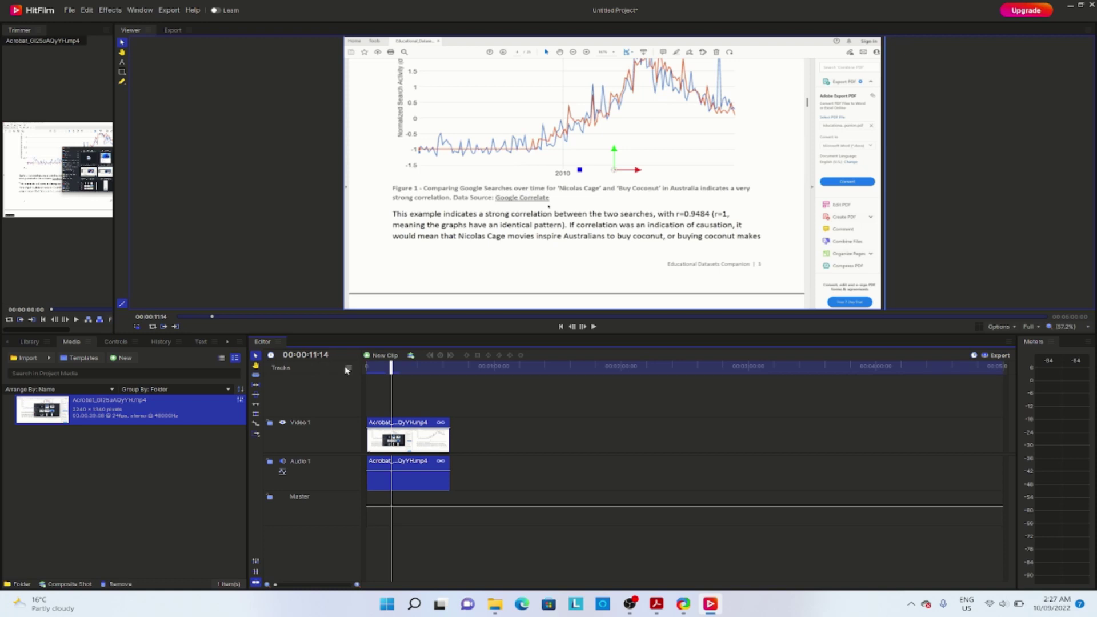
click(256, 375)
click(394, 479)
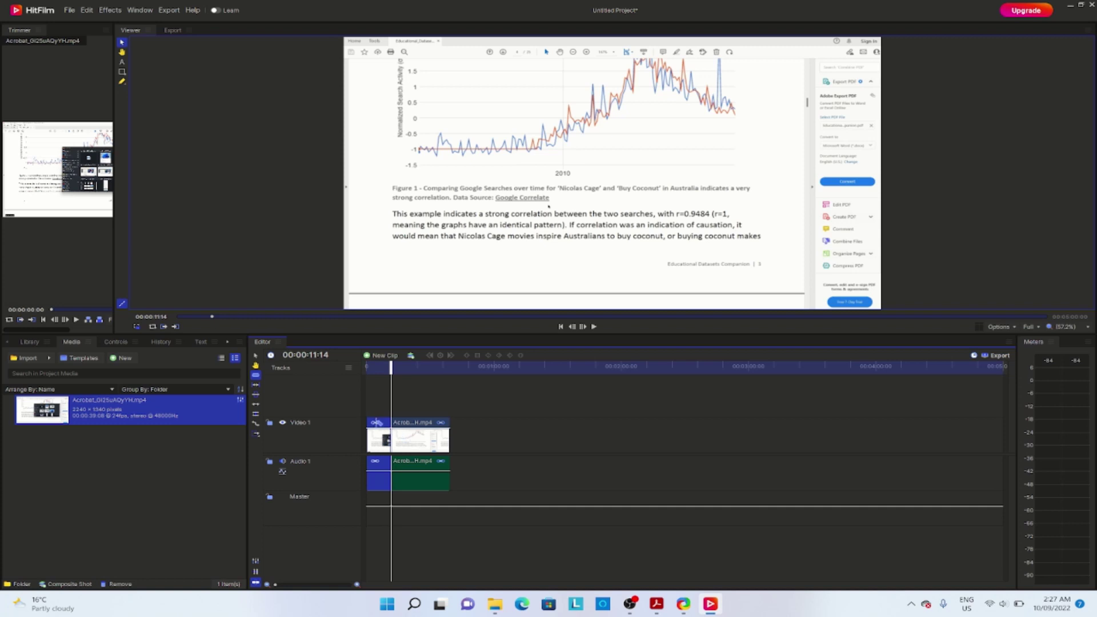
Delete the segment before the cut and move the remaining clip to the start of the timeline.
click(256, 357)
drag(434, 429, 391, 429)
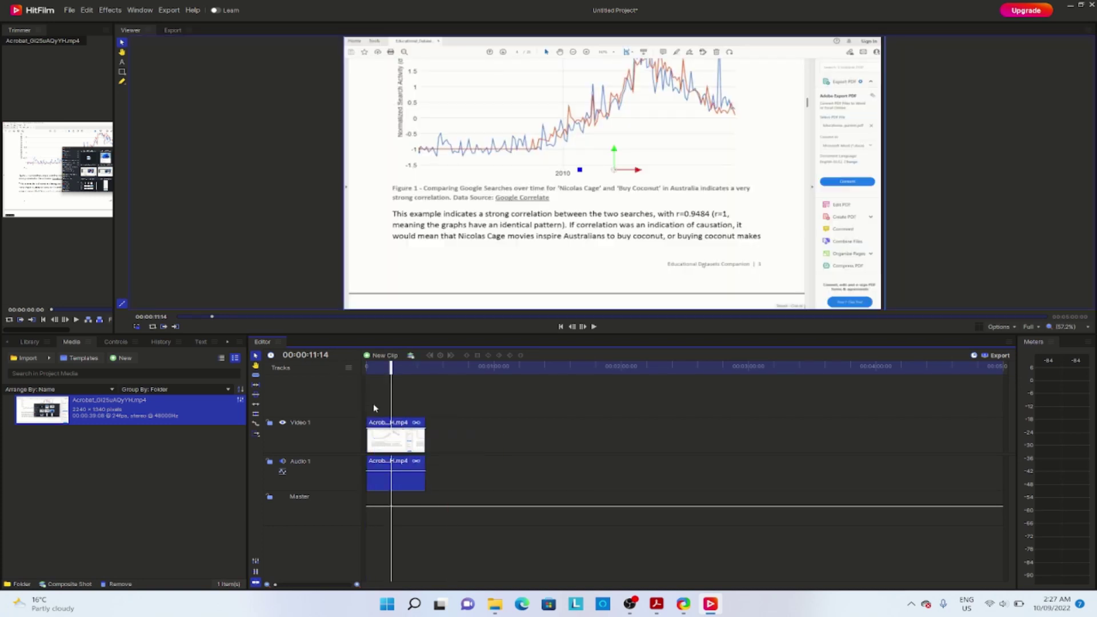
Play the clip from the start and slice out a section between 00:00:18:19 and 00:00:22:23.
key(Home)
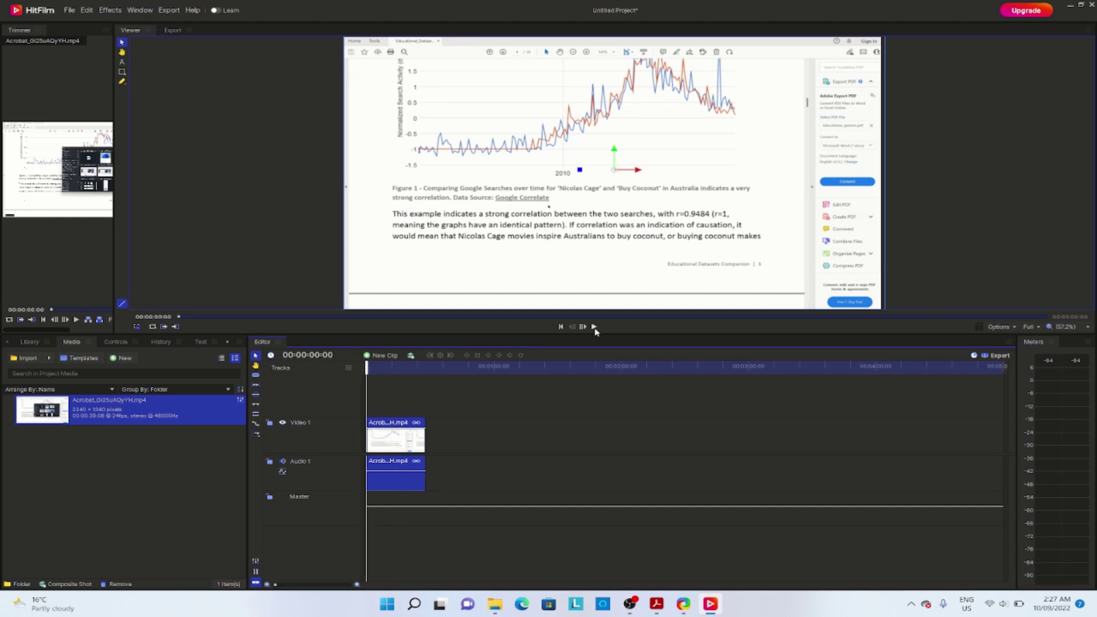
click(595, 327)
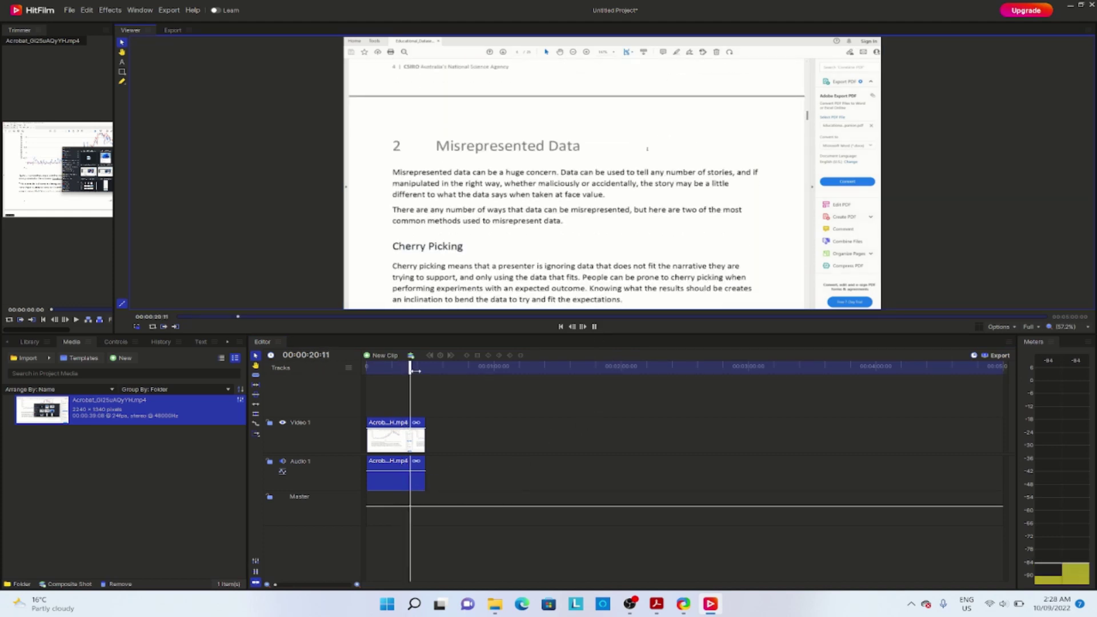
drag(416, 371, 401, 366)
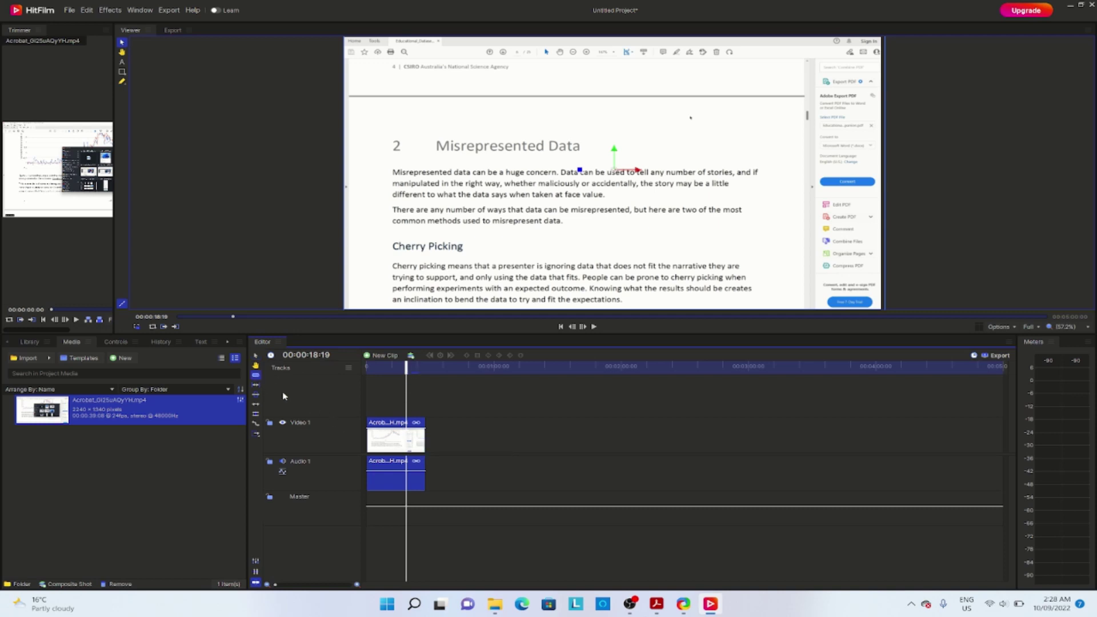
click(407, 439)
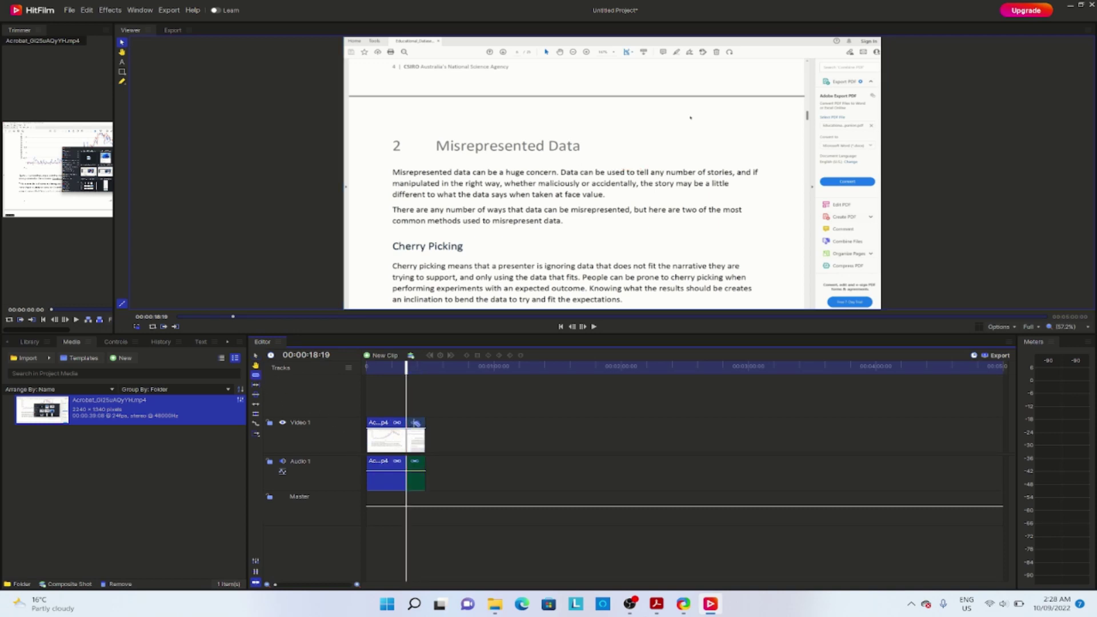
click(414, 368)
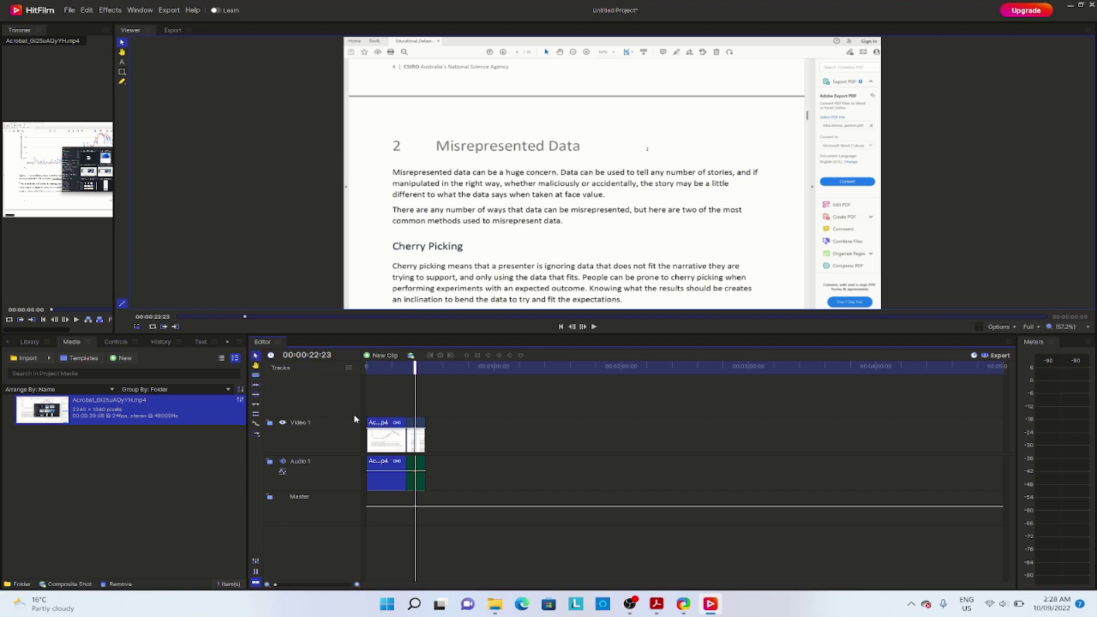
Delete the middle section between the two cuts and move the last segment against the first to close the gap.
click(411, 424)
key(Delete)
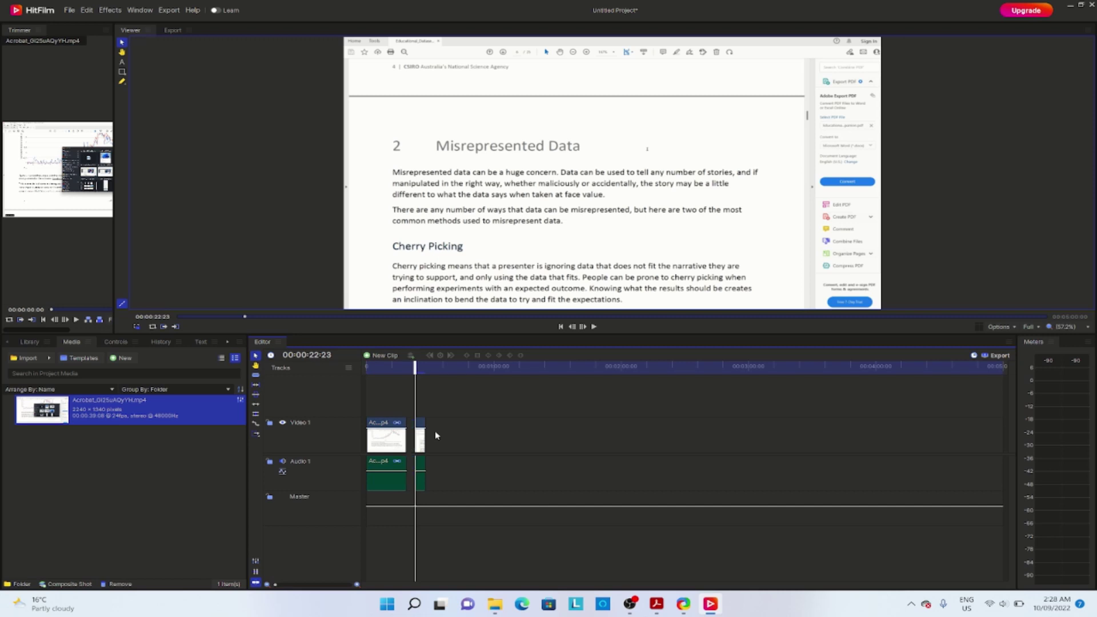
drag(415, 367, 398, 369)
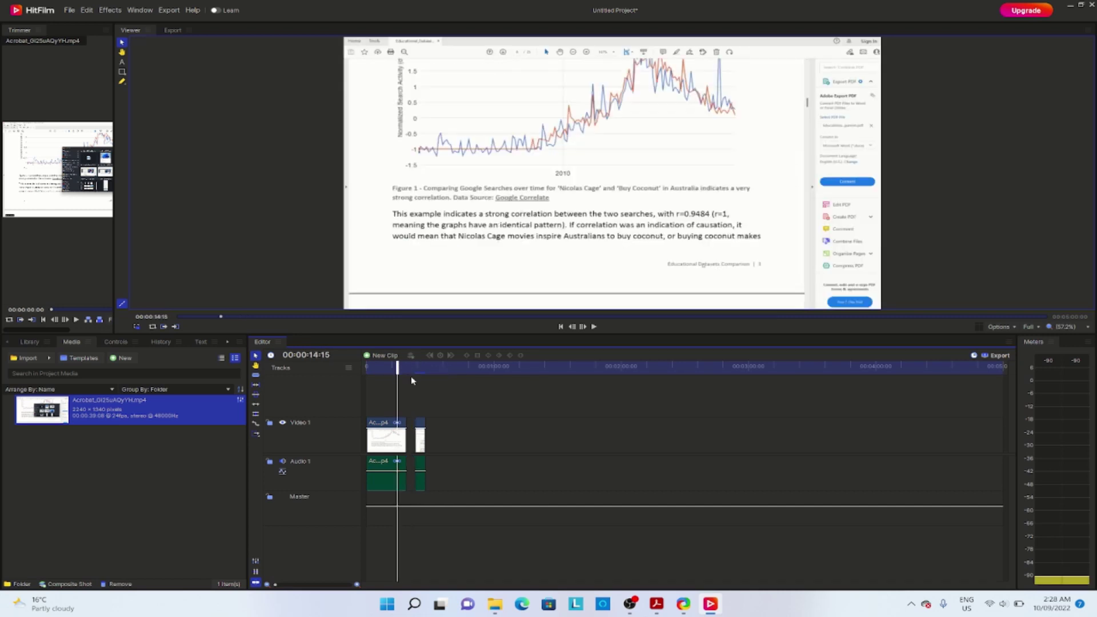
drag(423, 427, 414, 429)
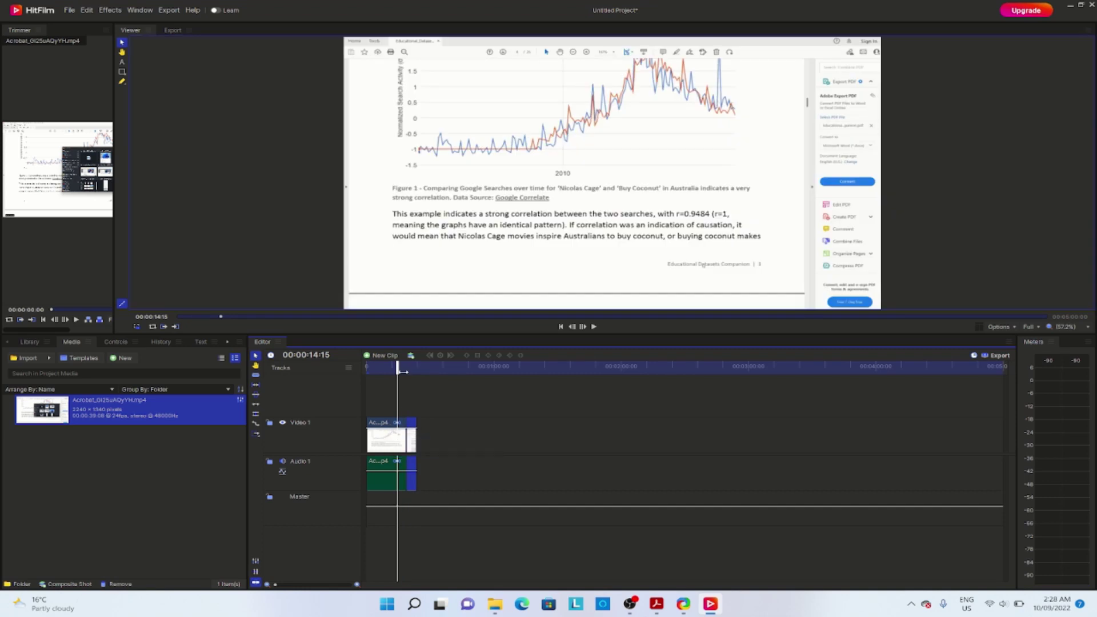
key(Home)
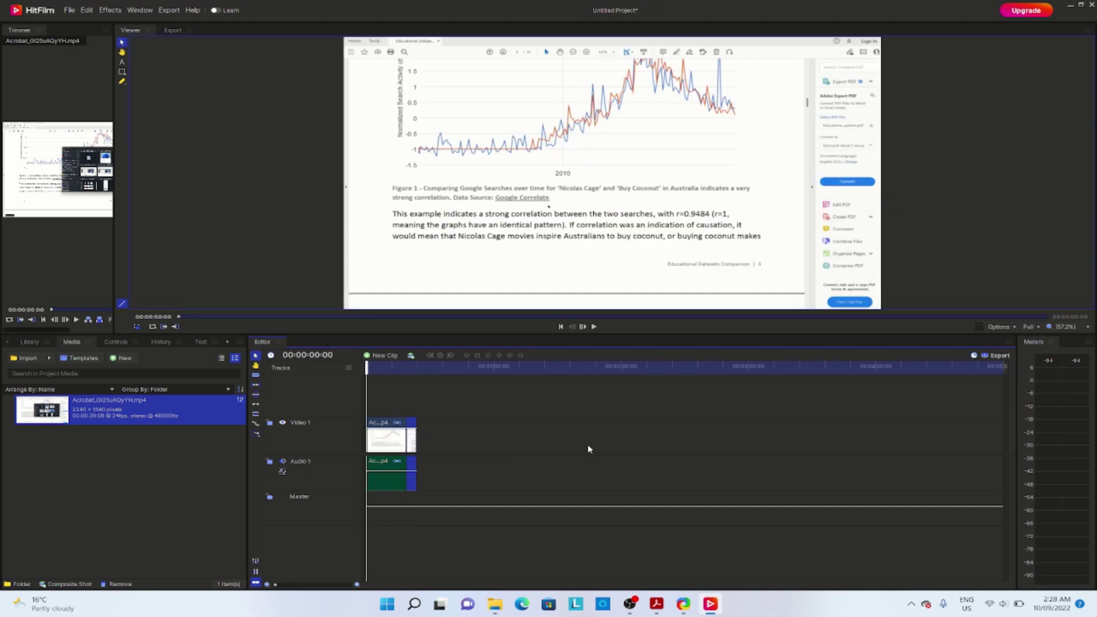
click(631, 433)
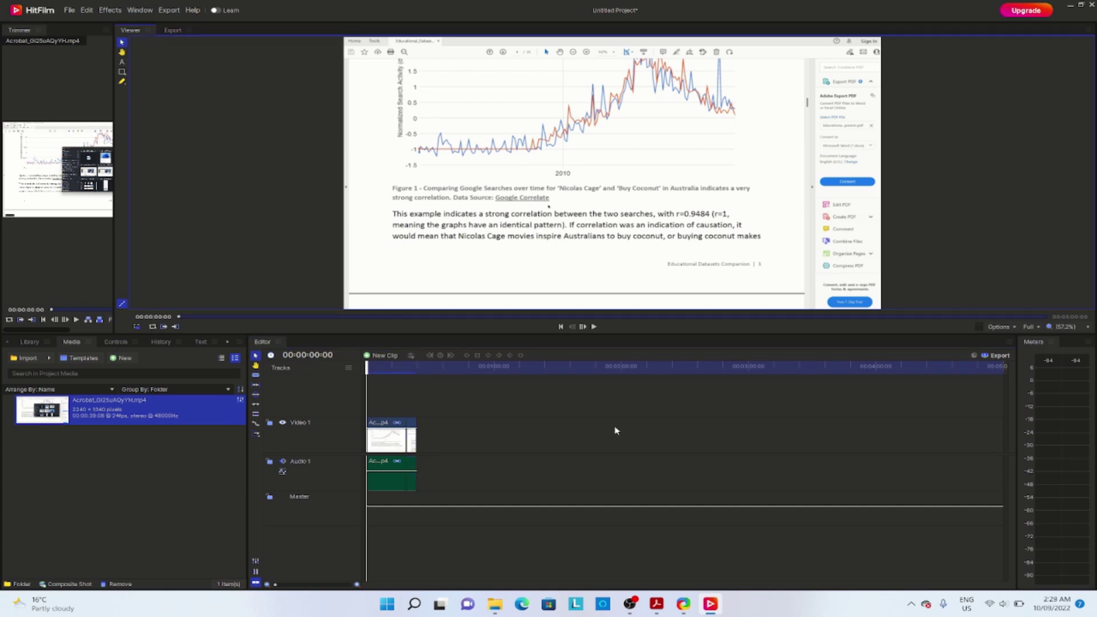
Export the editor timeline to the Desktop as an MP4 named My_Final_Screen_Recording, continuing without upgrading the plan.
click(1000, 356)
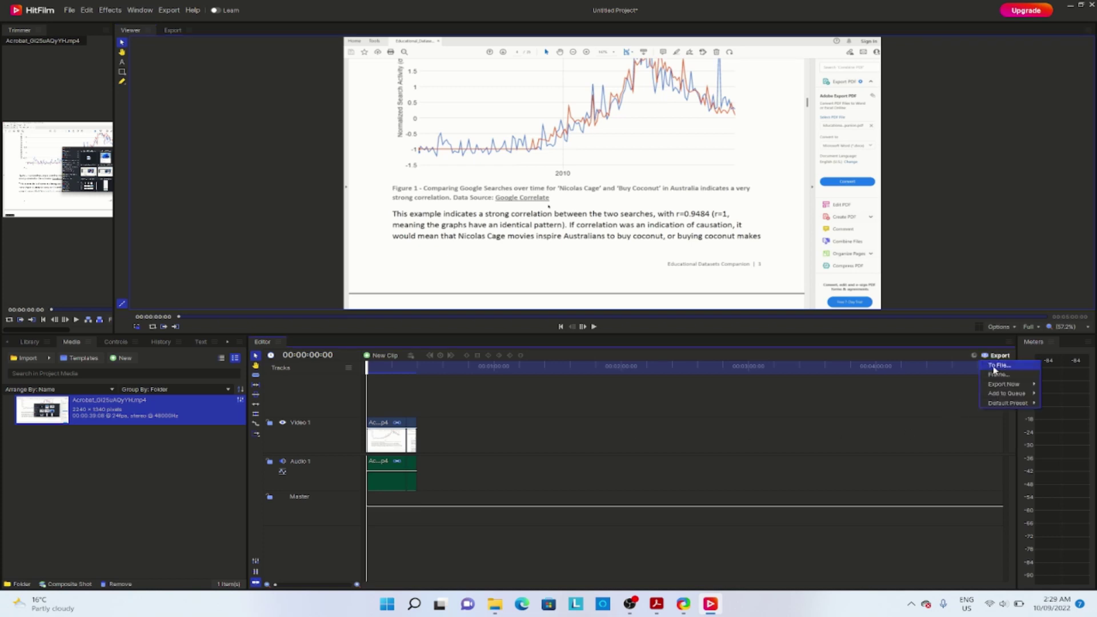
click(1005, 369)
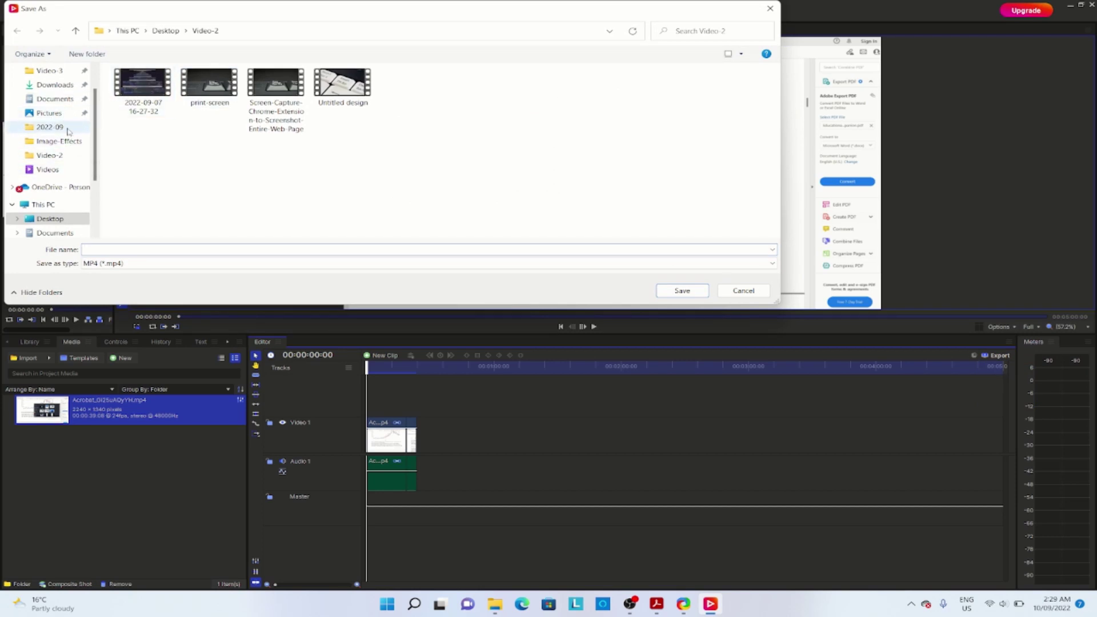
scroll(88, 123, up, 1)
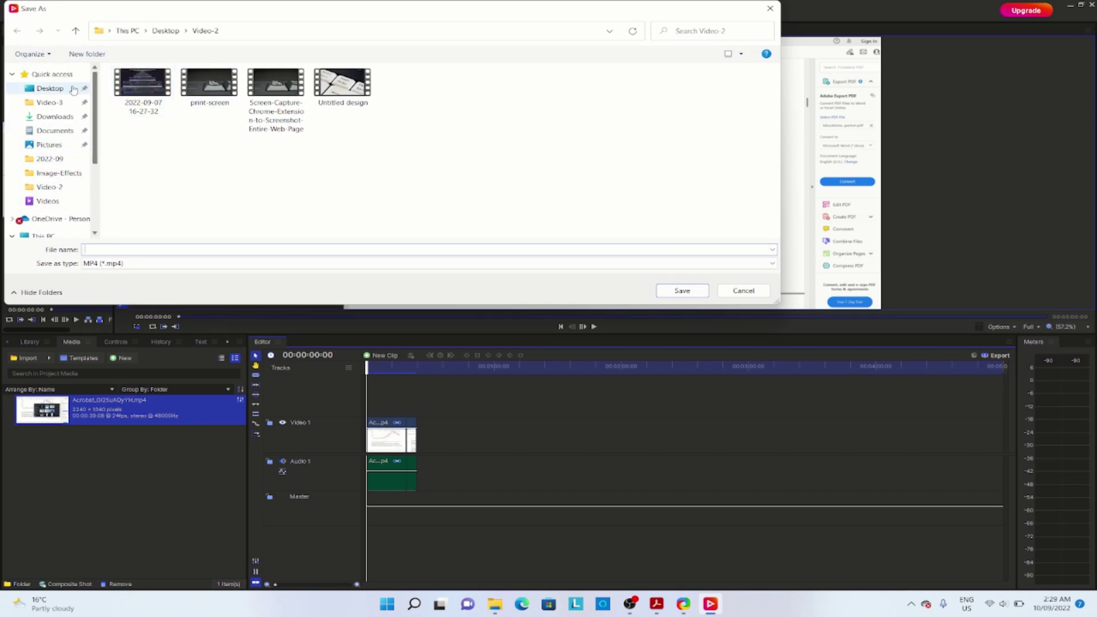
click(48, 90)
click(189, 249)
text(My_Final_Screen_Recording)
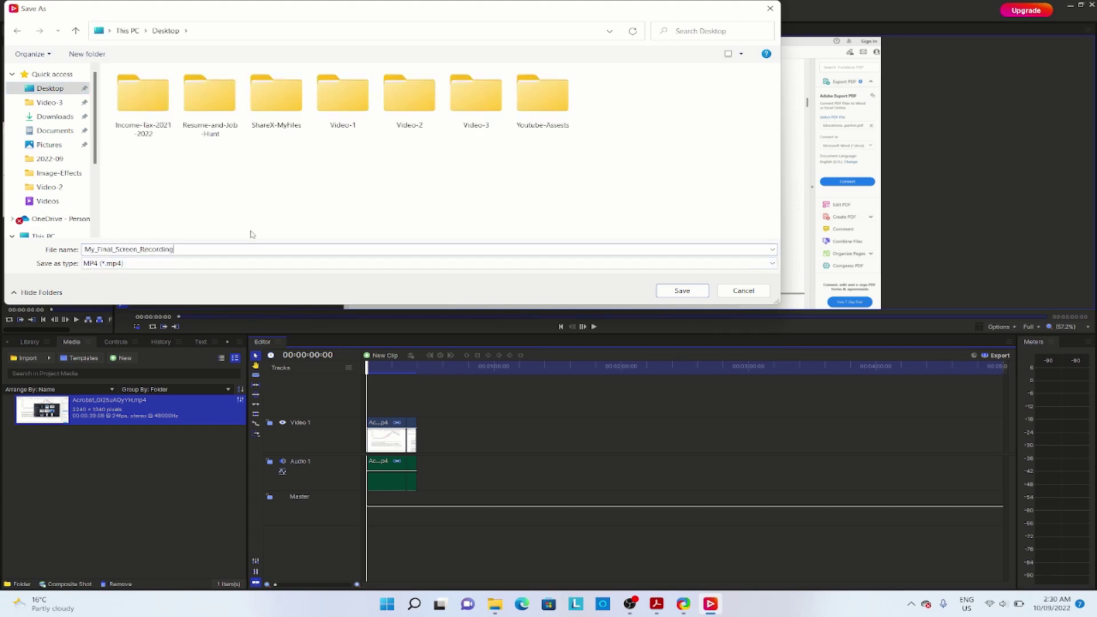
click(689, 292)
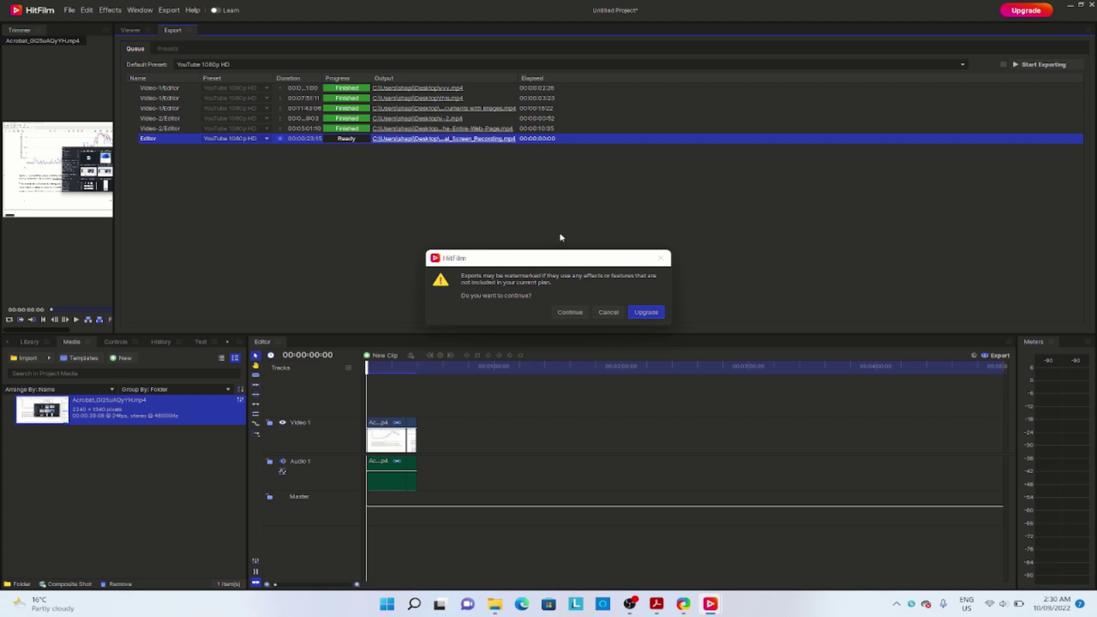
click(570, 313)
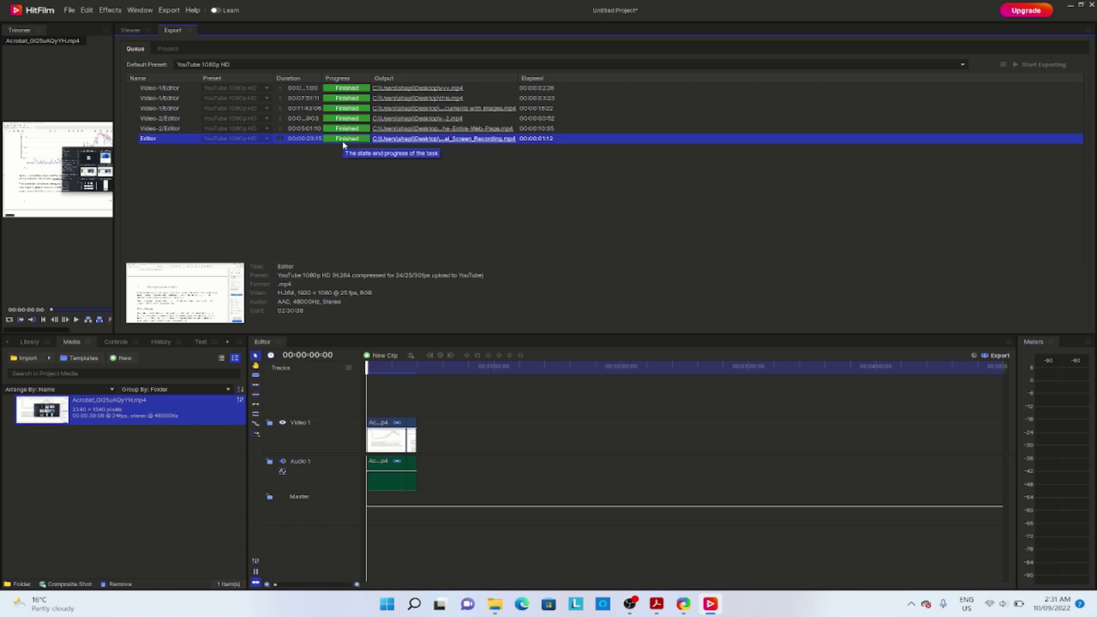
Close HitFilm and discard the project changes.
click(74, 11)
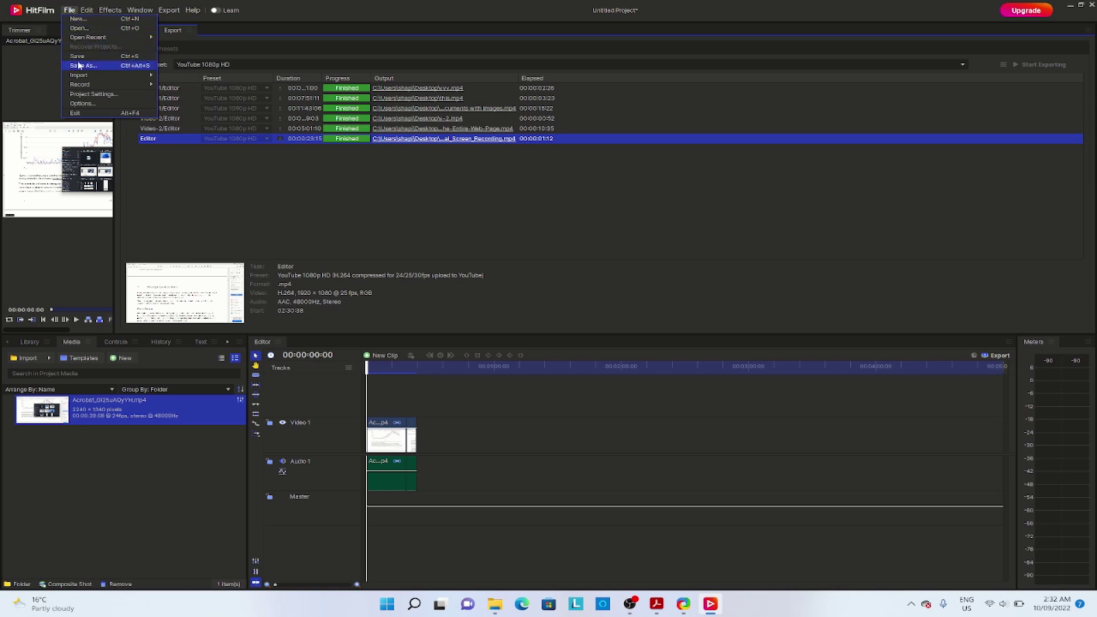
click(963, 109)
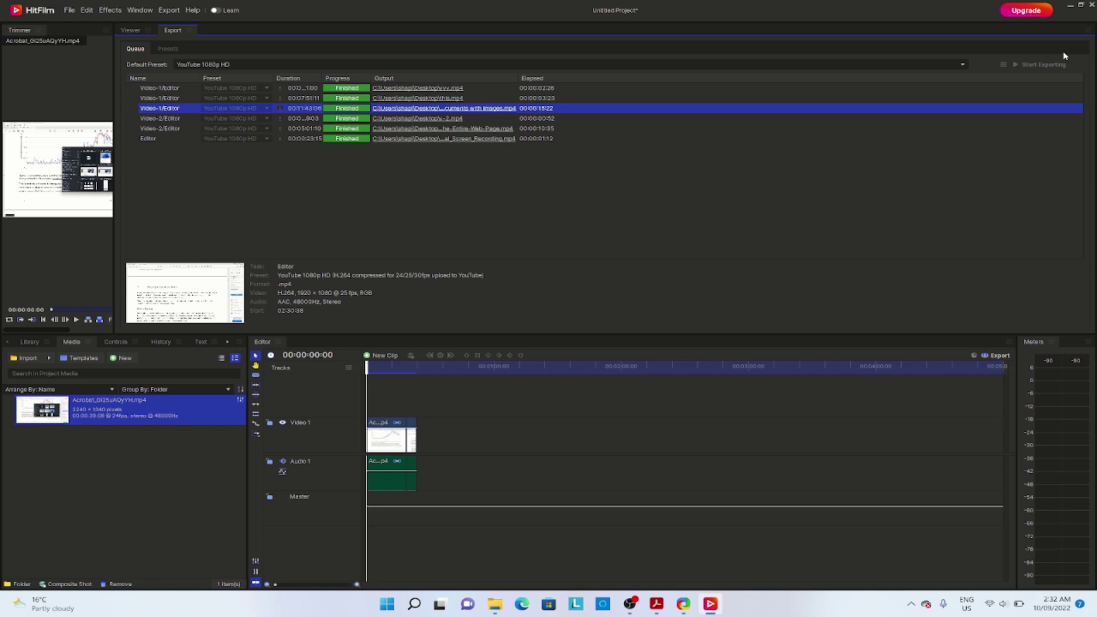
click(1091, 7)
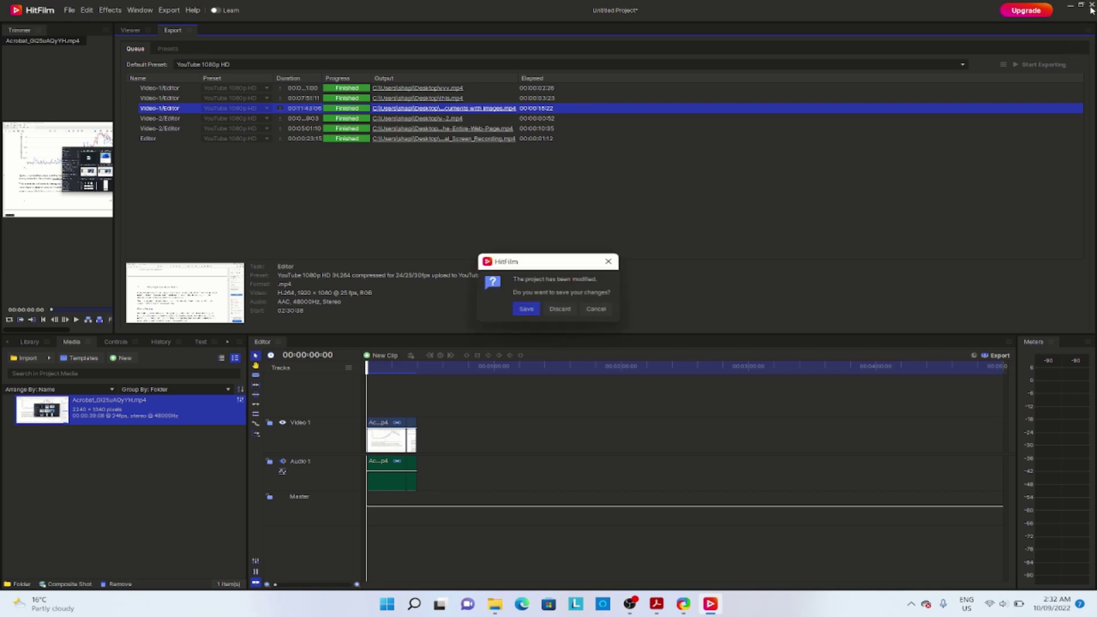
click(567, 312)
Play the exported My_Final_Screen_Recording video from the Desktop.
click(120, 196)
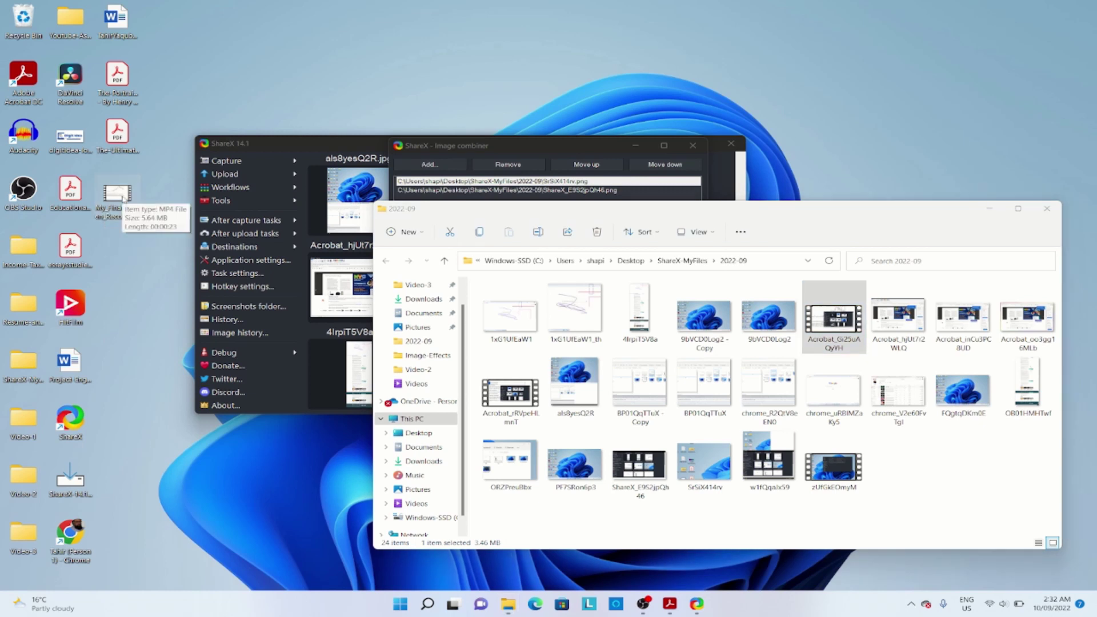
double_click(123, 197)
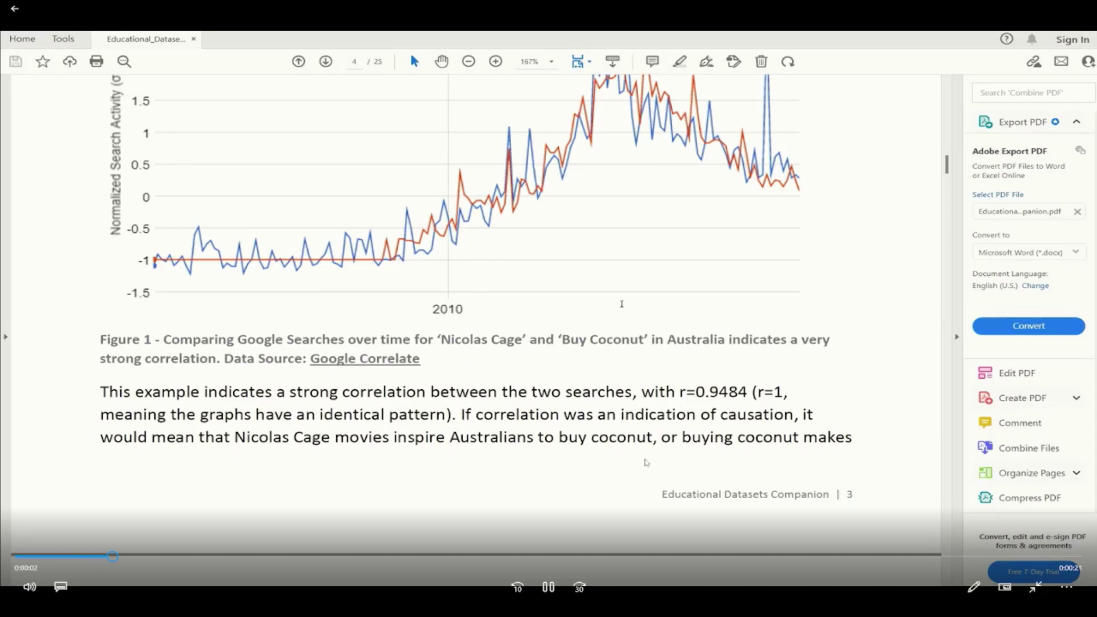